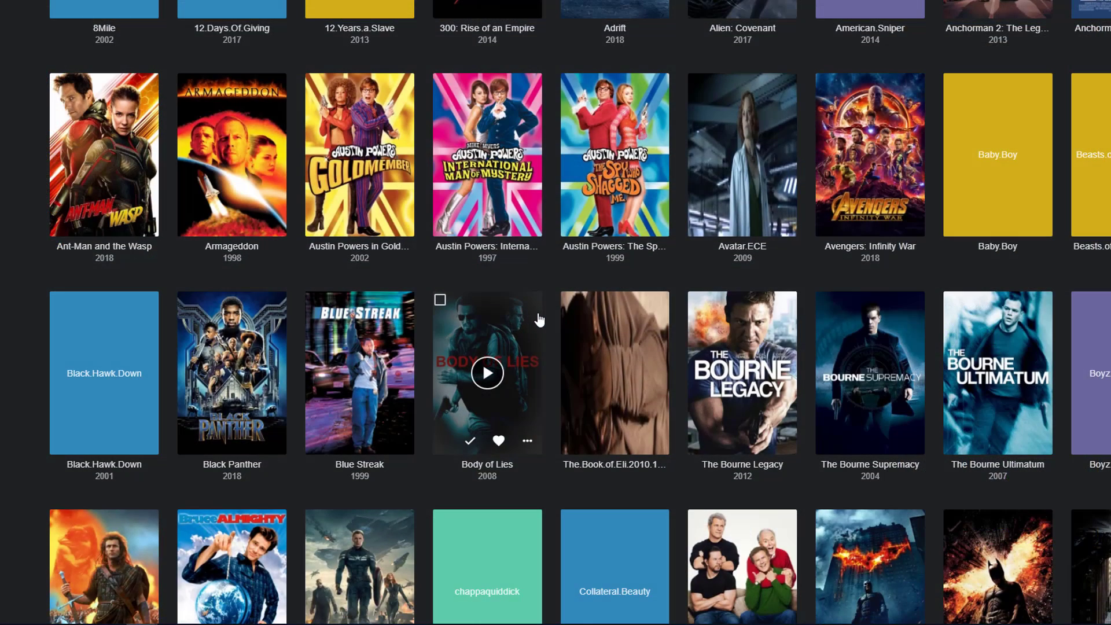
- Scroll down the Emby Movies grid until Braveheart and The Dark Knight appear
scroll(531, 334, "down", 3)
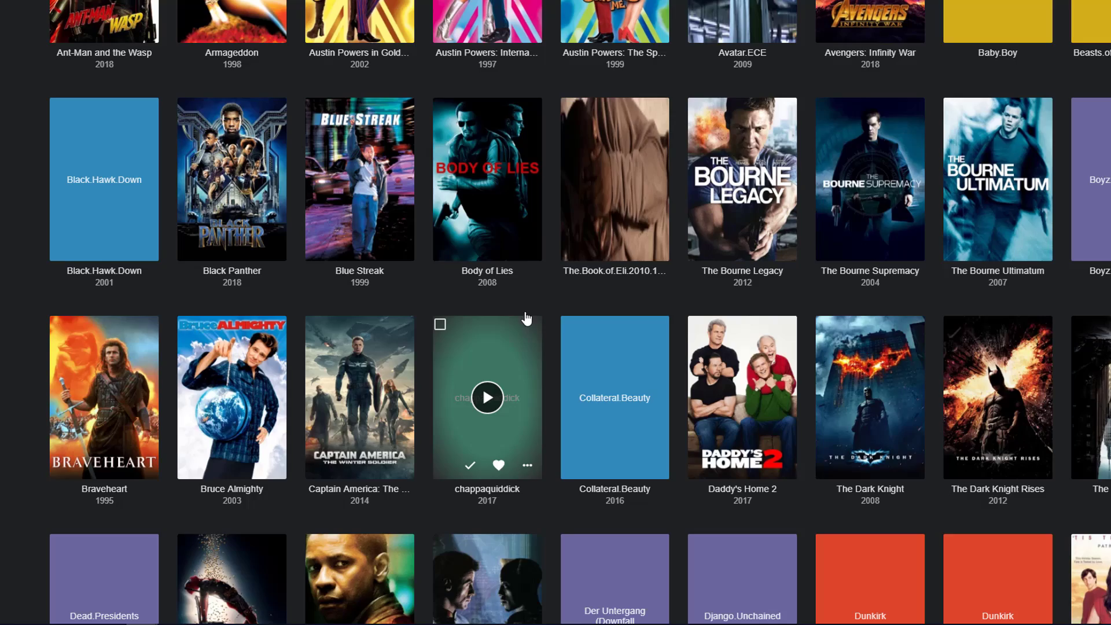
scroll(526, 319, "down", 3)
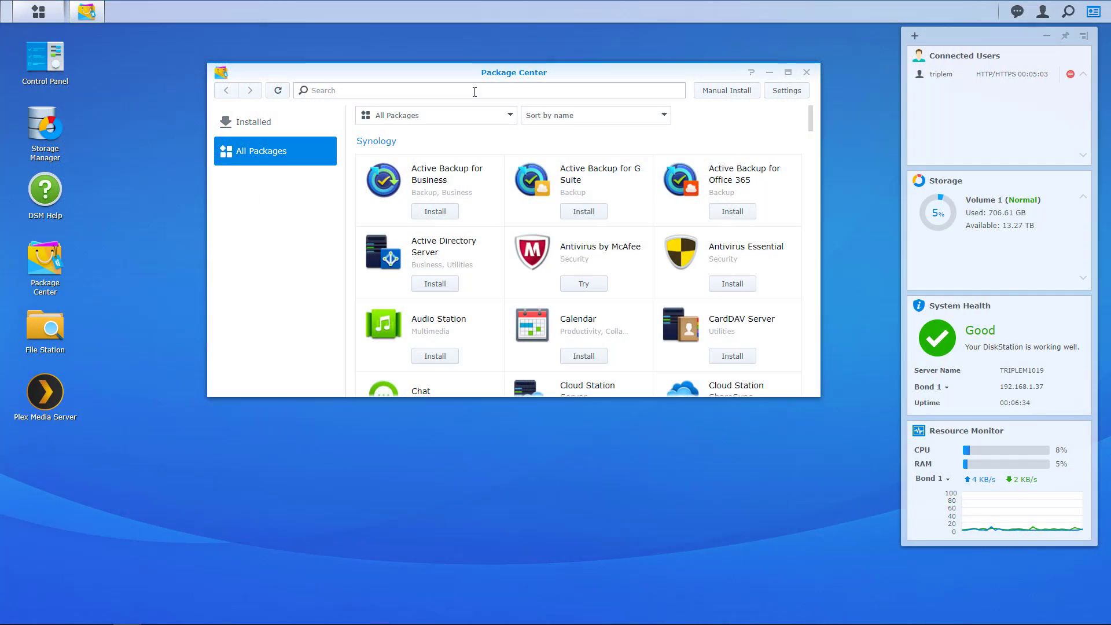
- Search the Package Center catalogue for 'ebmy'
left_click(474, 91)
type("ebmy")
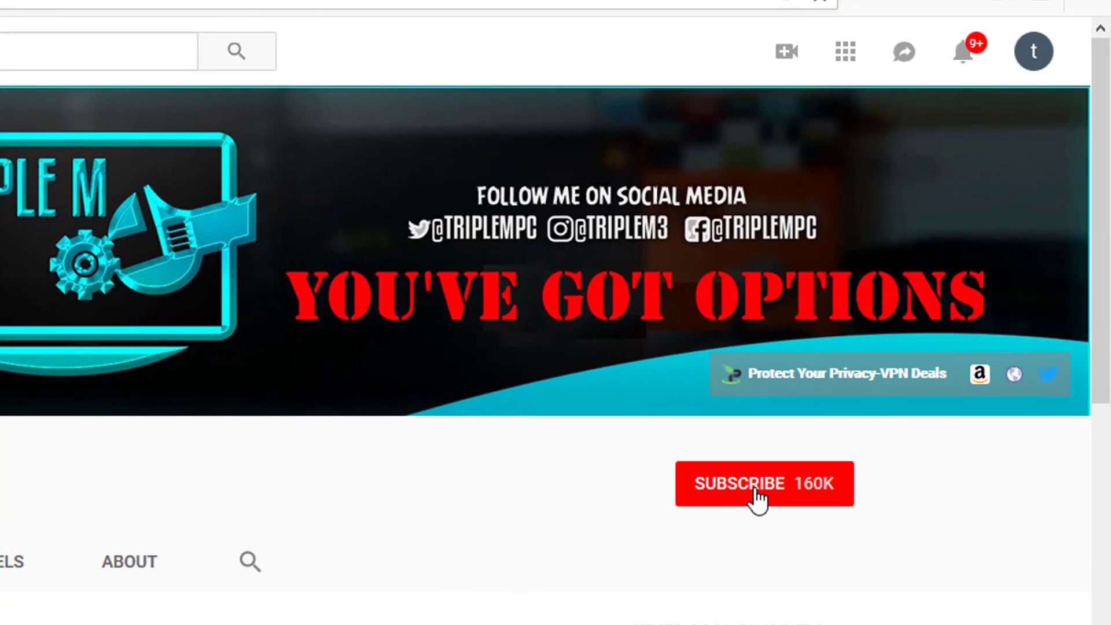
- Subscribe to the YouTube channel and turn on notifications for its uploads
left_click(758, 496)
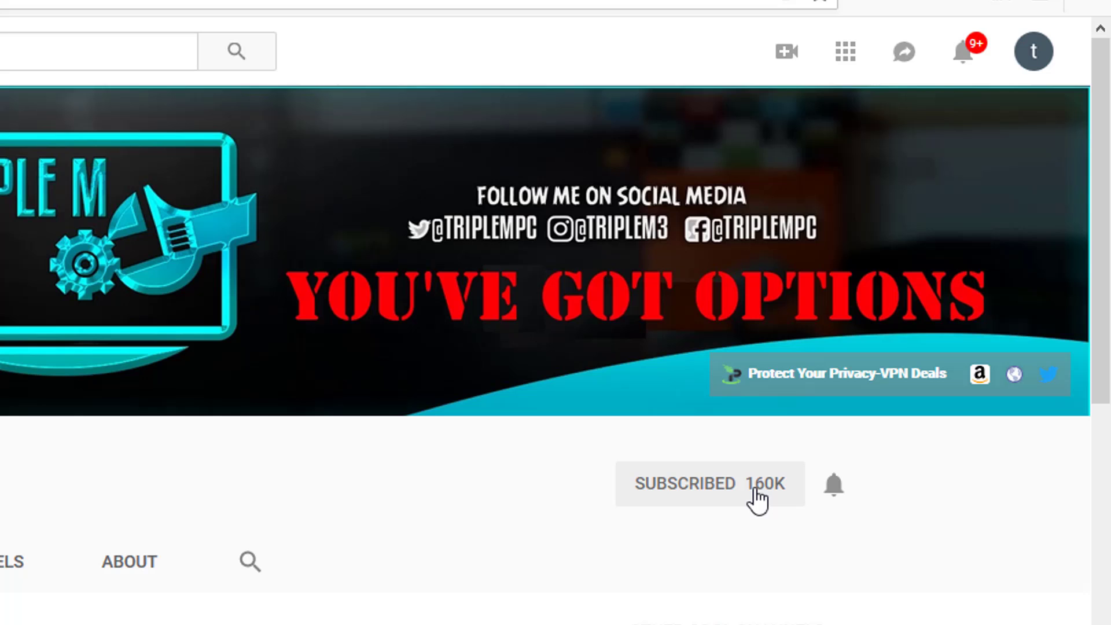
left_click(836, 491)
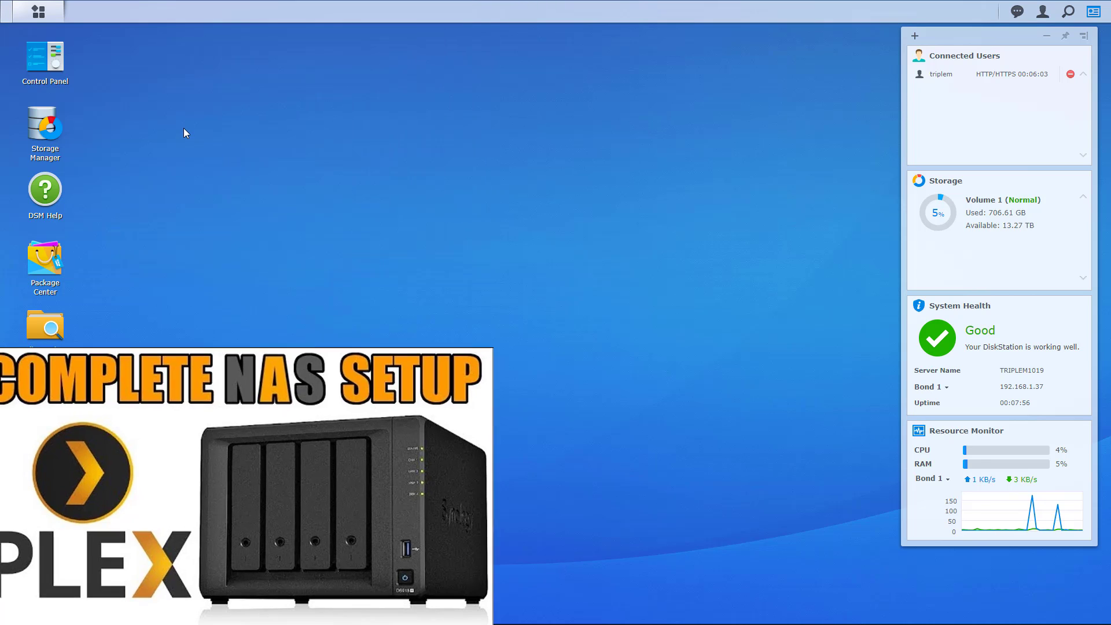
- Drag Cloud Station Server from the Main Menu onto the desktop beside Plex Media Server
left_click_drag(153, 376, 151, 297)
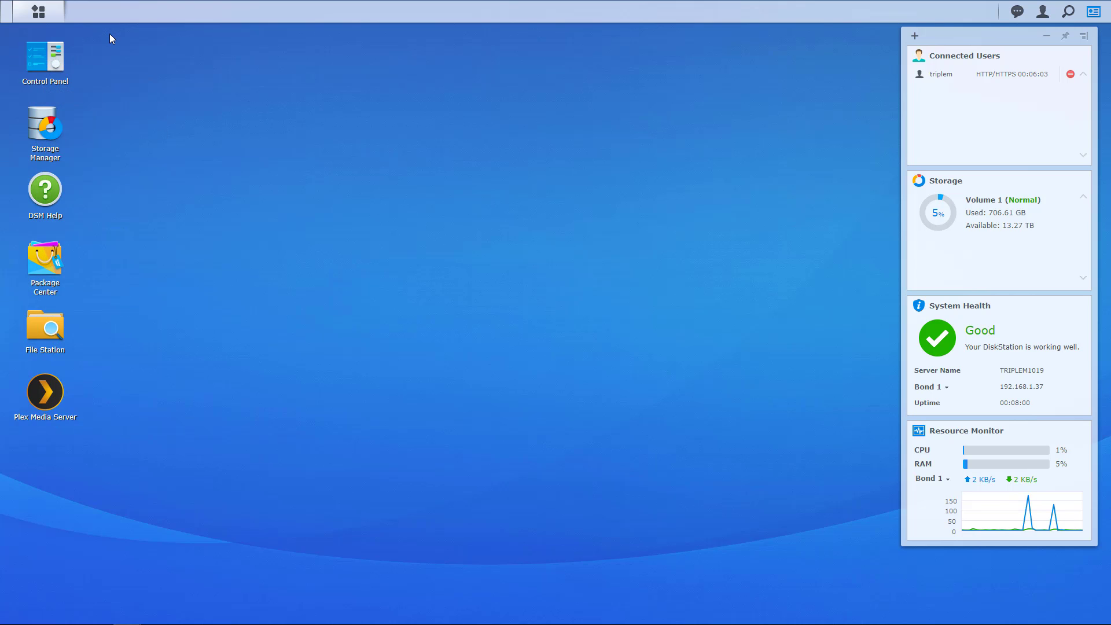
left_click(39, 18)
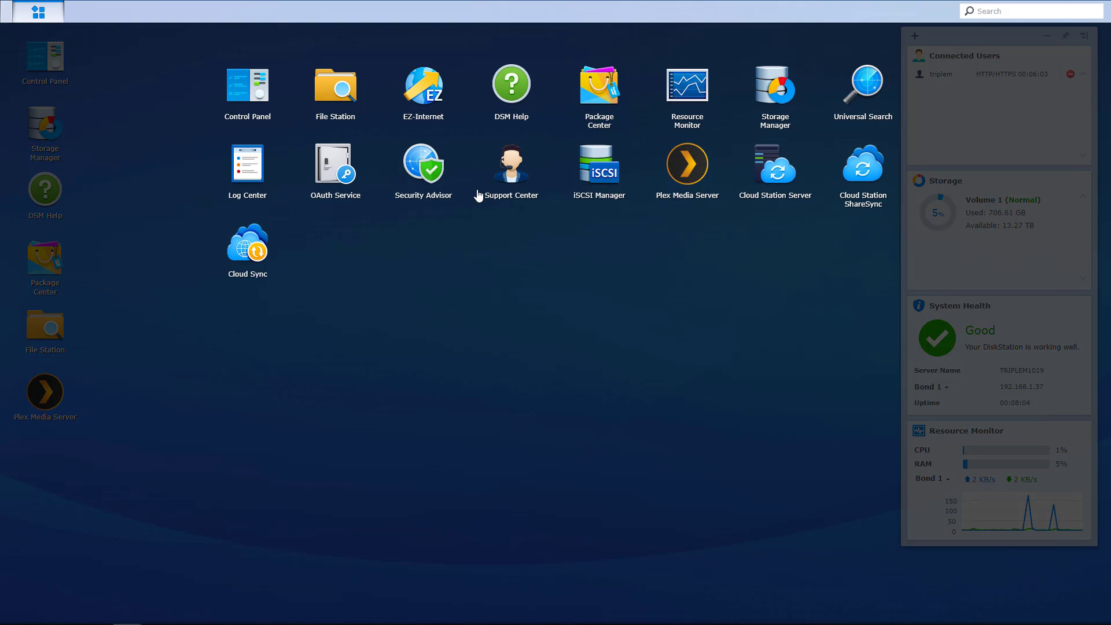
left_click_drag(776, 169, 174, 481)
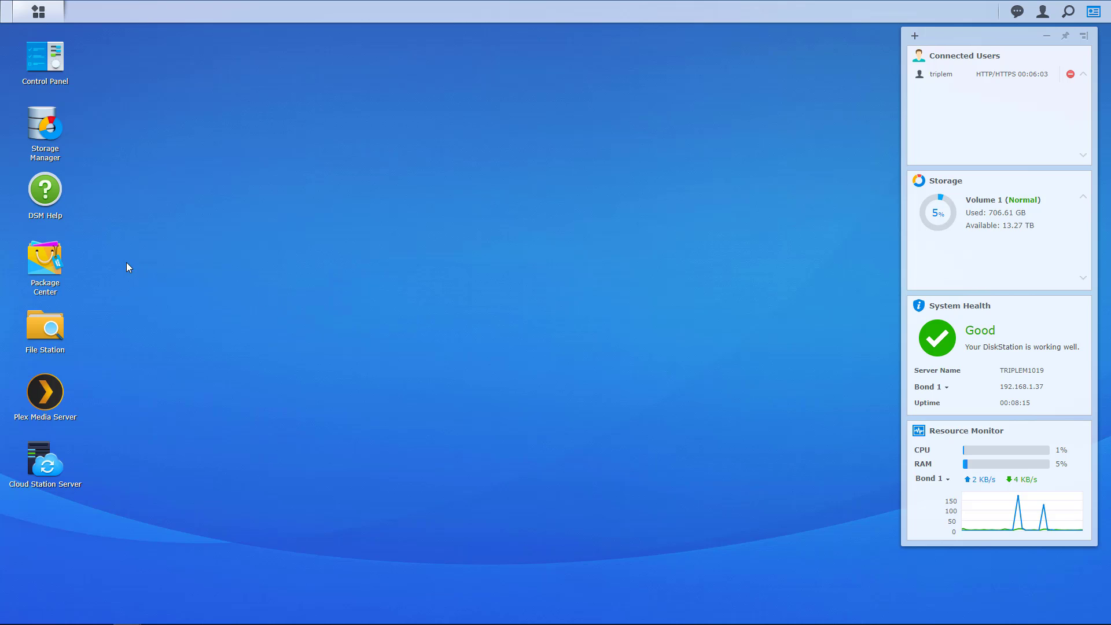
- Open Package Center and search for 'plex', which finds the installed Plex Media Server
left_click(47, 262)
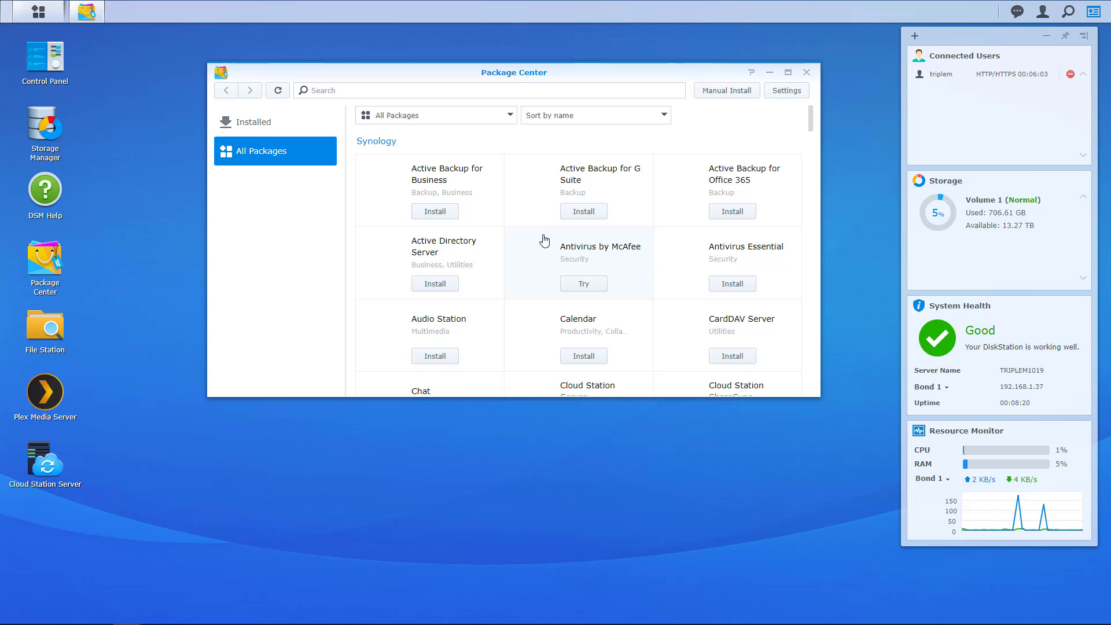
left_click(437, 91)
type("plex")
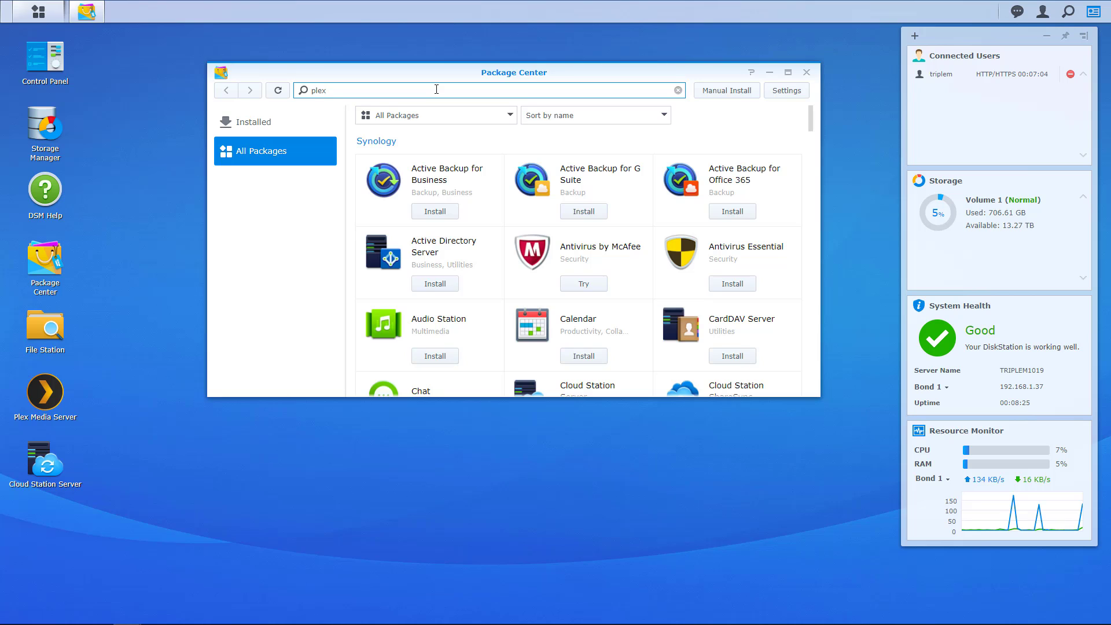
key("Return")
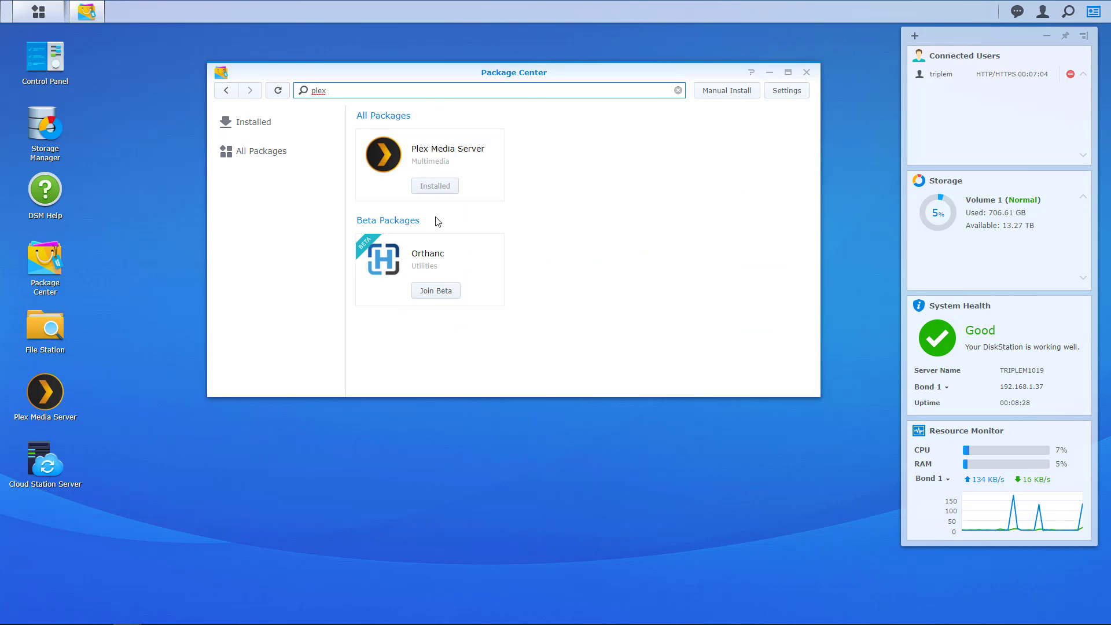
- Clear the search and look for 'emby', which returns no matching packages
left_click(678, 90)
type("e")
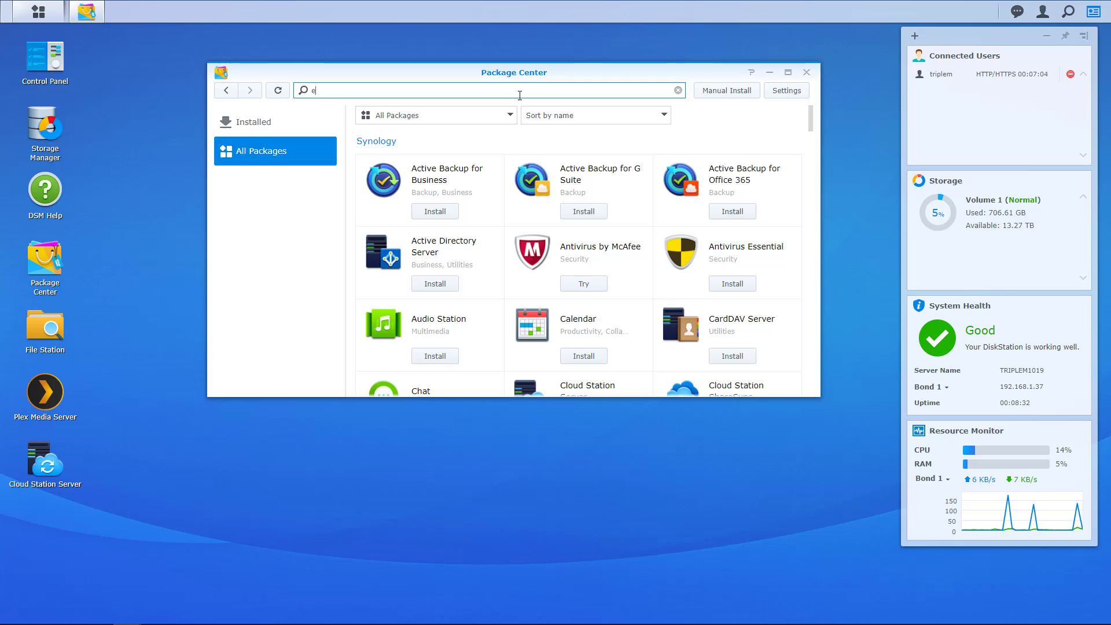
type("mby")
key("Return")
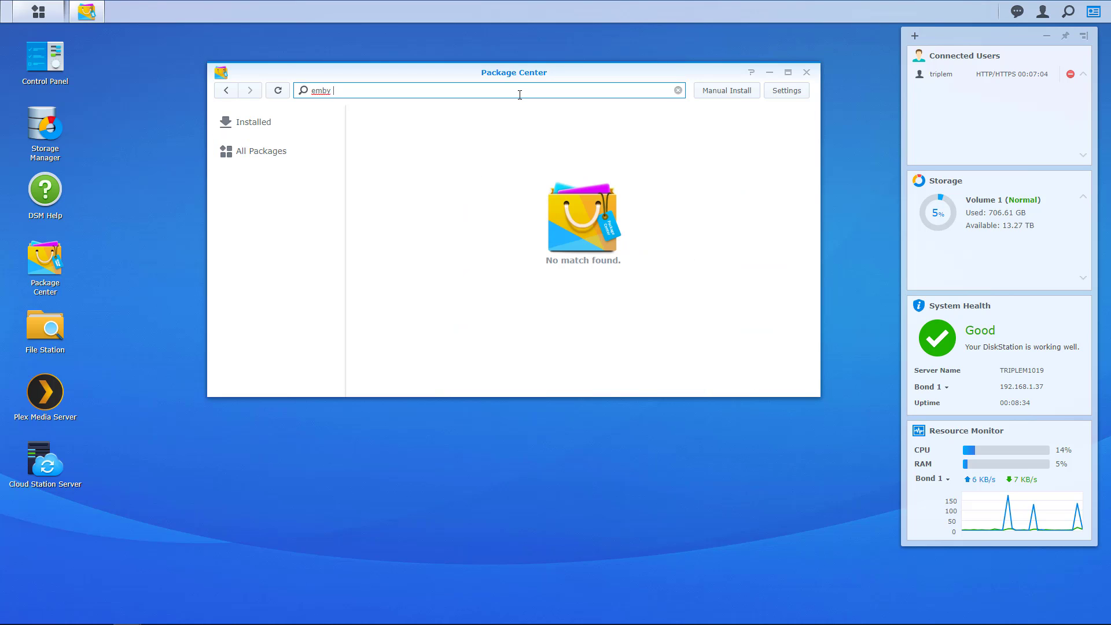
left_click(790, 92)
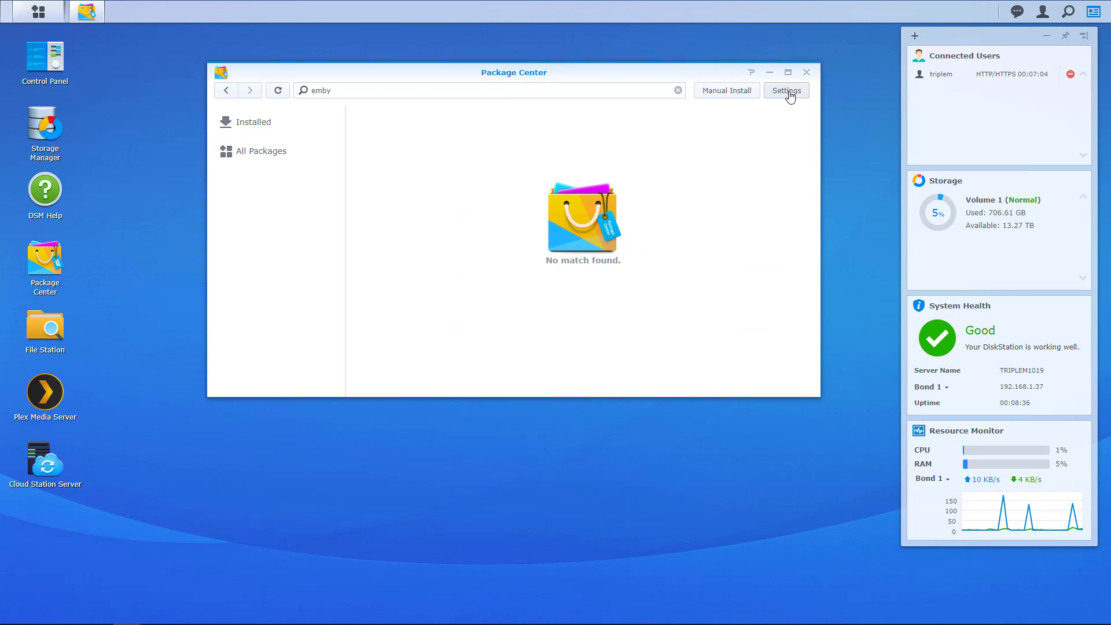
left_click(524, 93)
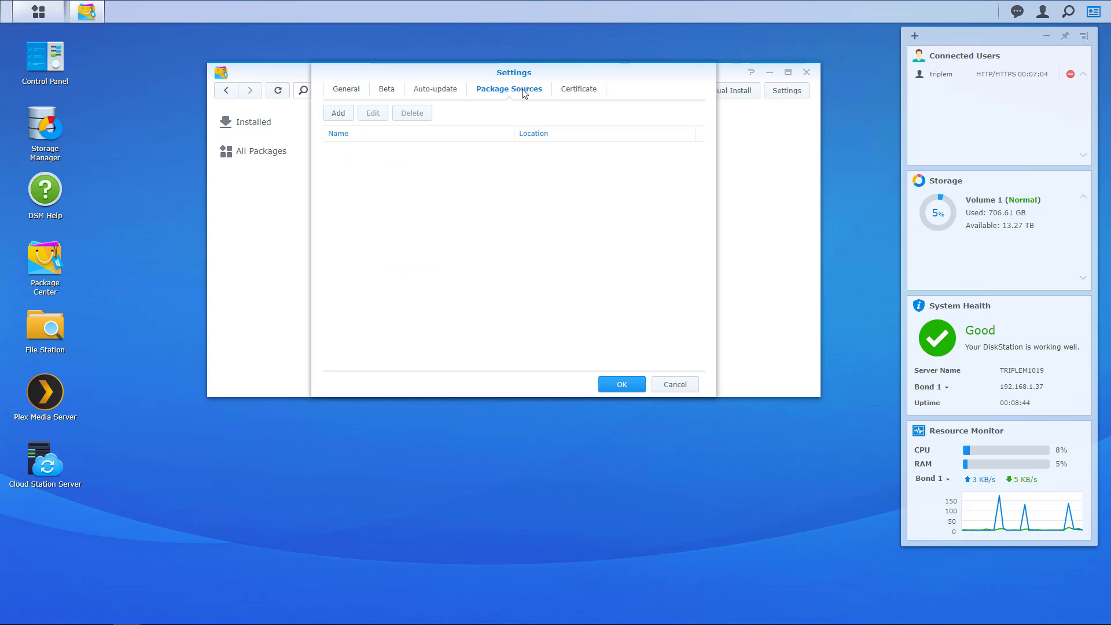
left_click(338, 114)
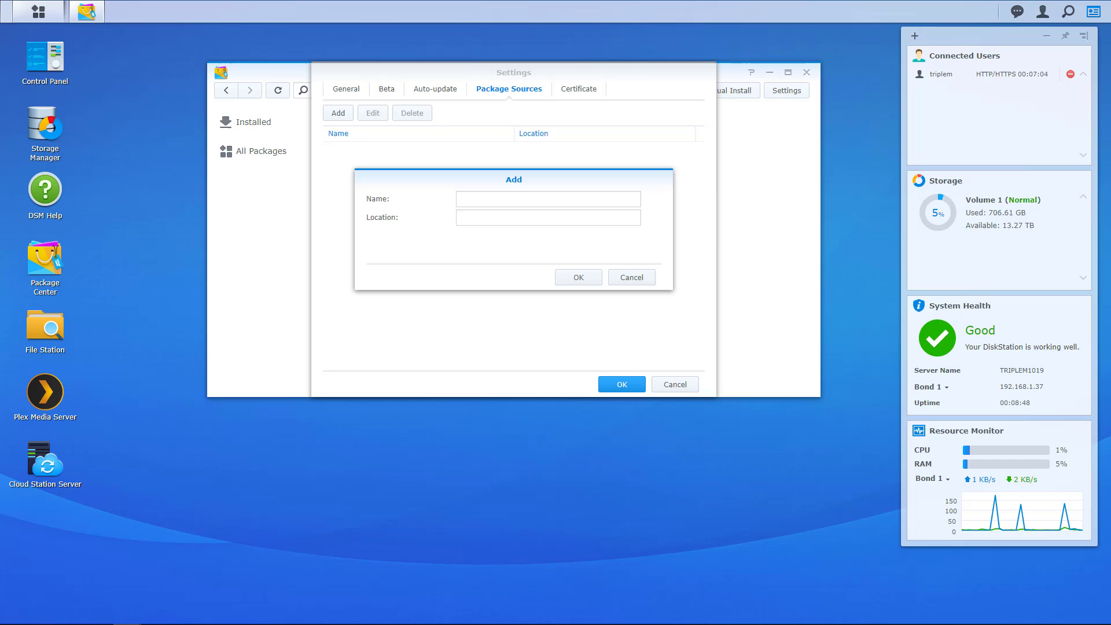
left_click(488, 206)
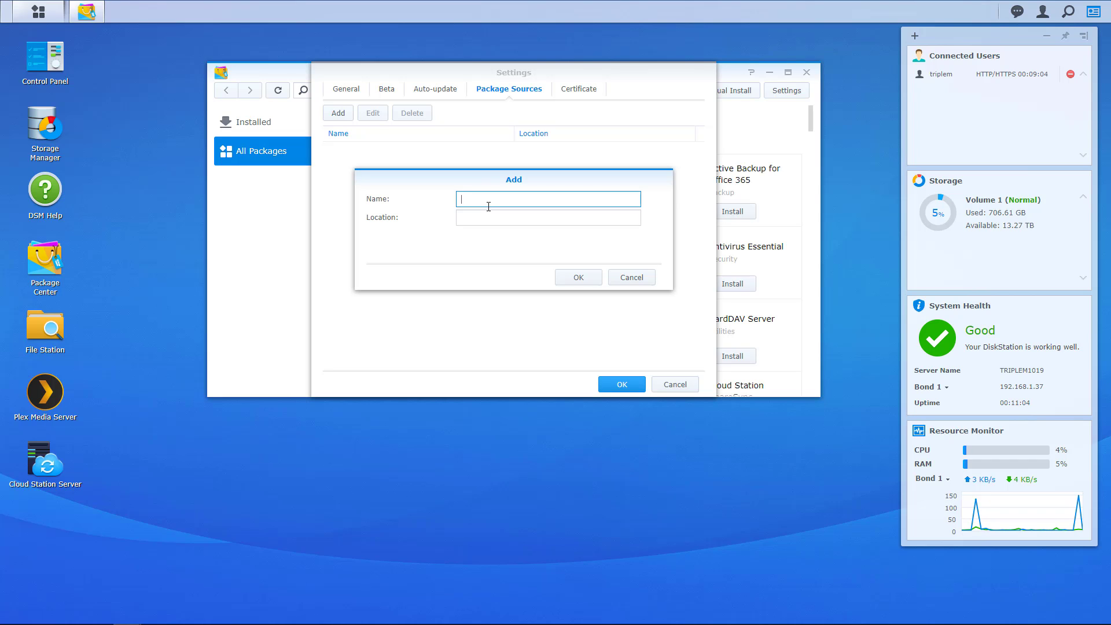
type("Emby LLC")
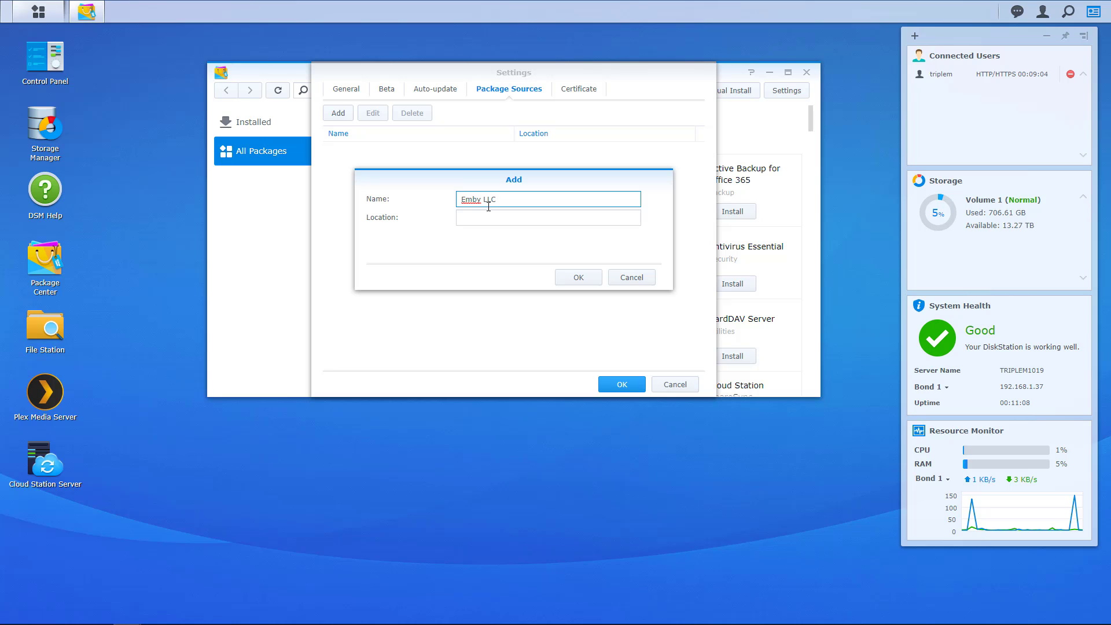
left_click(487, 223)
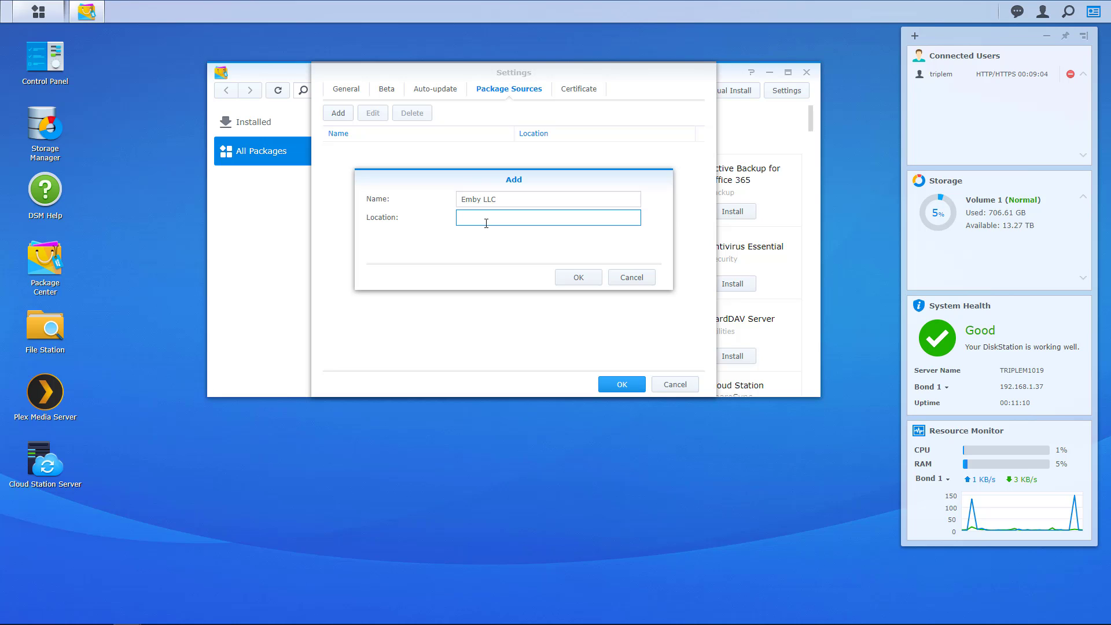
type("https:")
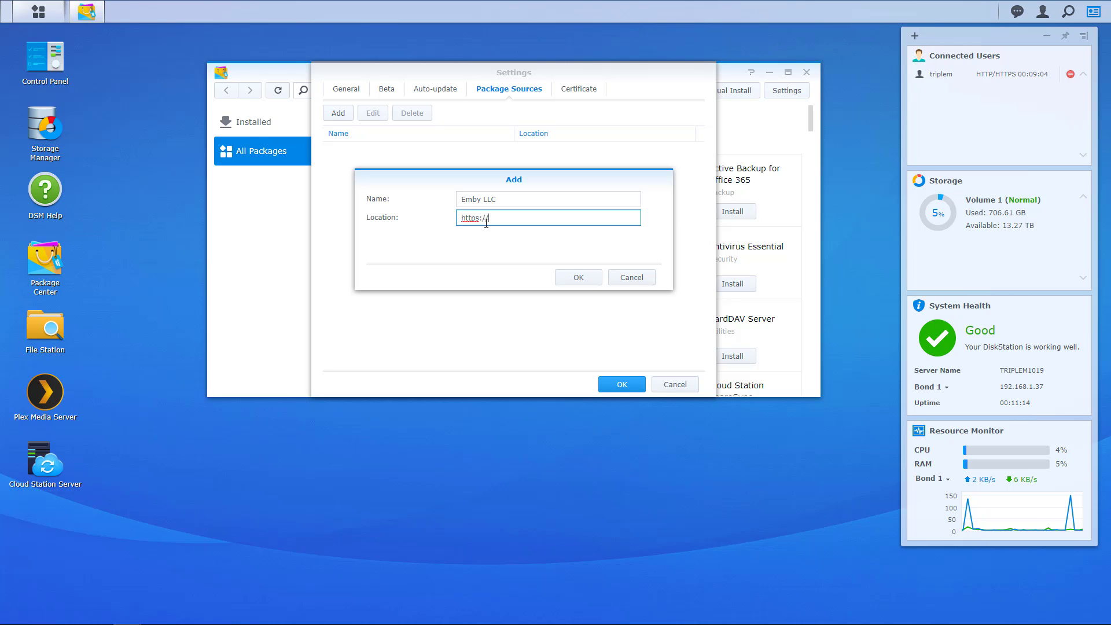
type("//synology.emby.m")
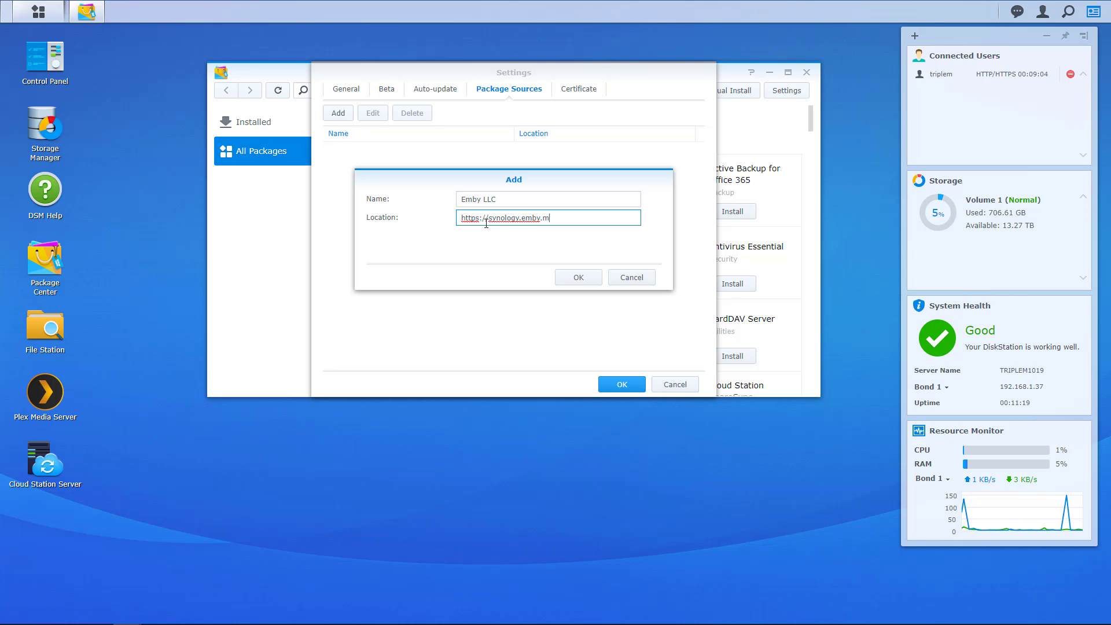
type("edia/")
left_click(622, 250)
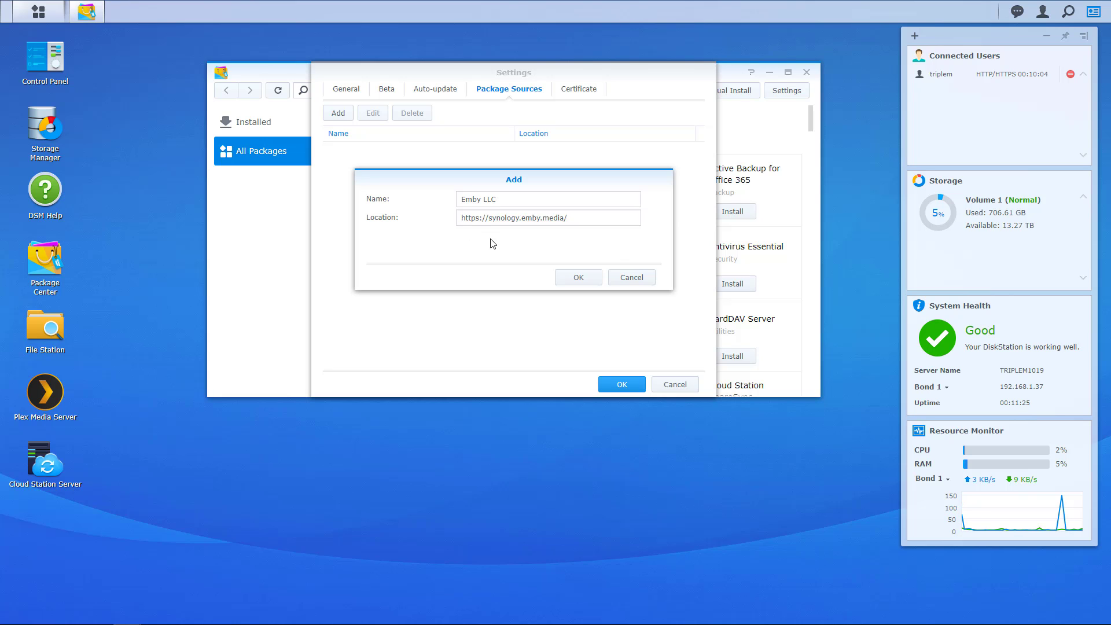
left_click(582, 279)
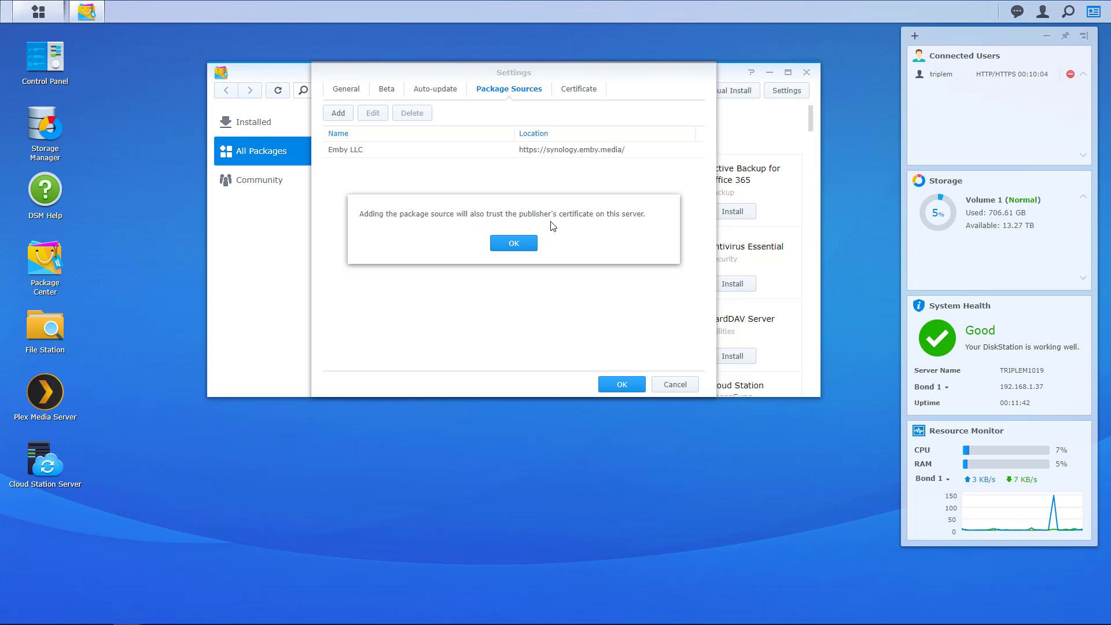
left_click(510, 245)
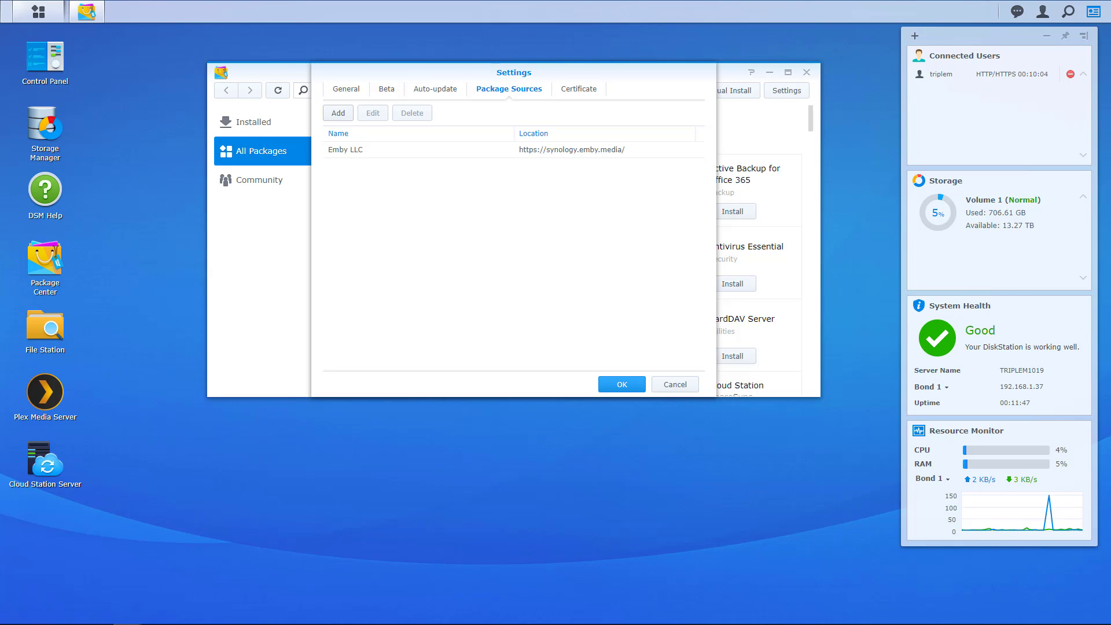
- Set Trust Level to 'Synology Inc. and trusted publishers' and save the settings
left_click(346, 89)
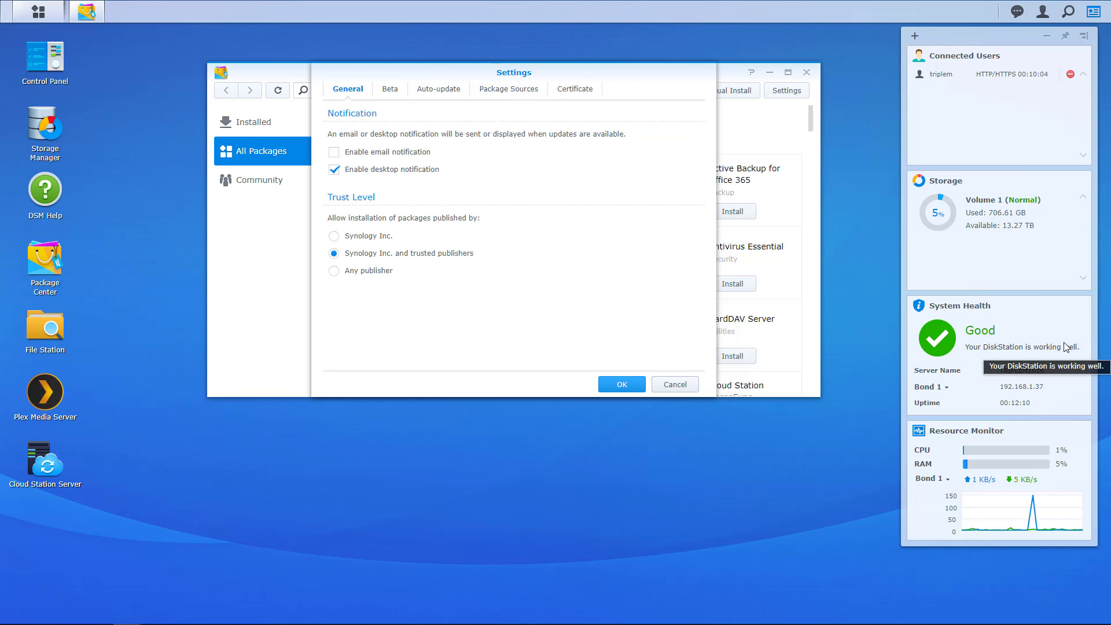
left_click(335, 237)
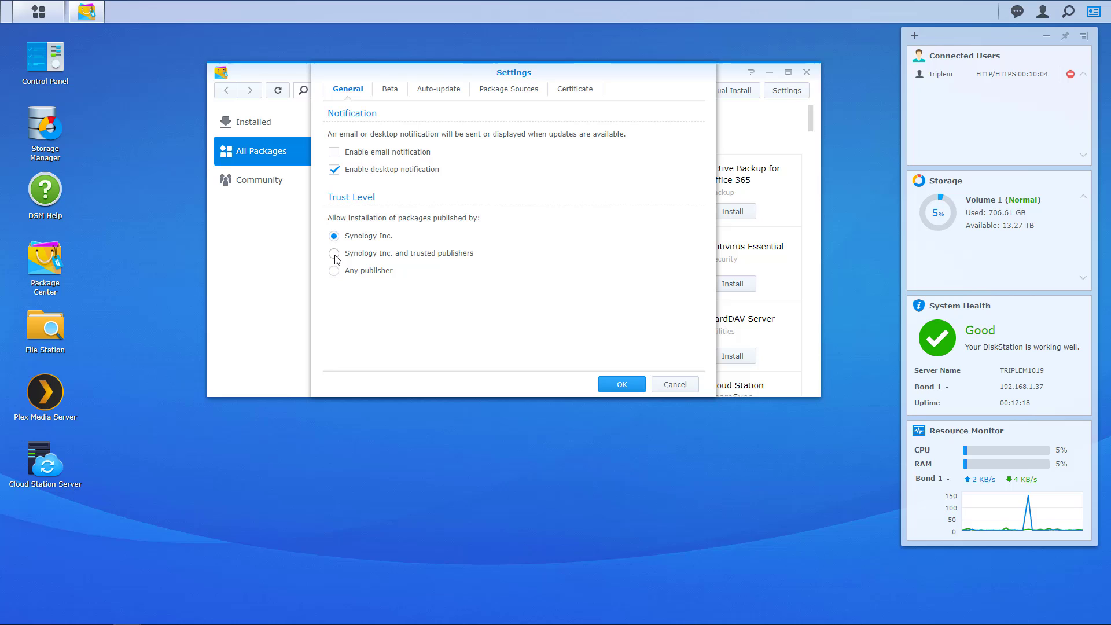
left_click(335, 255)
left_click(620, 386)
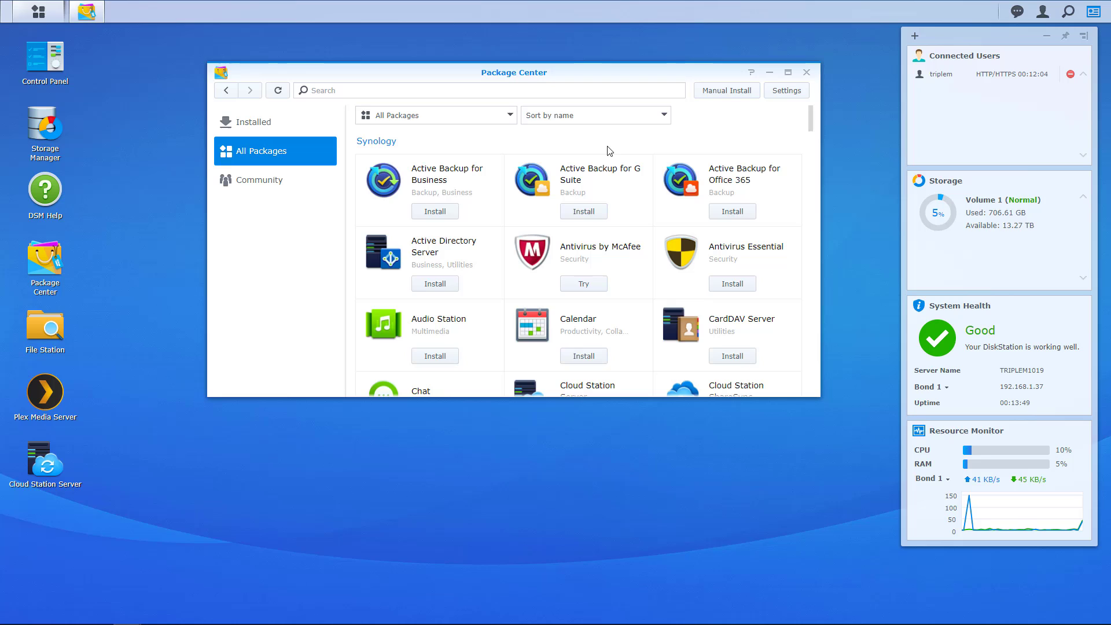
- Install Emby Server from the Community section, then close Package Center
left_click(278, 191)
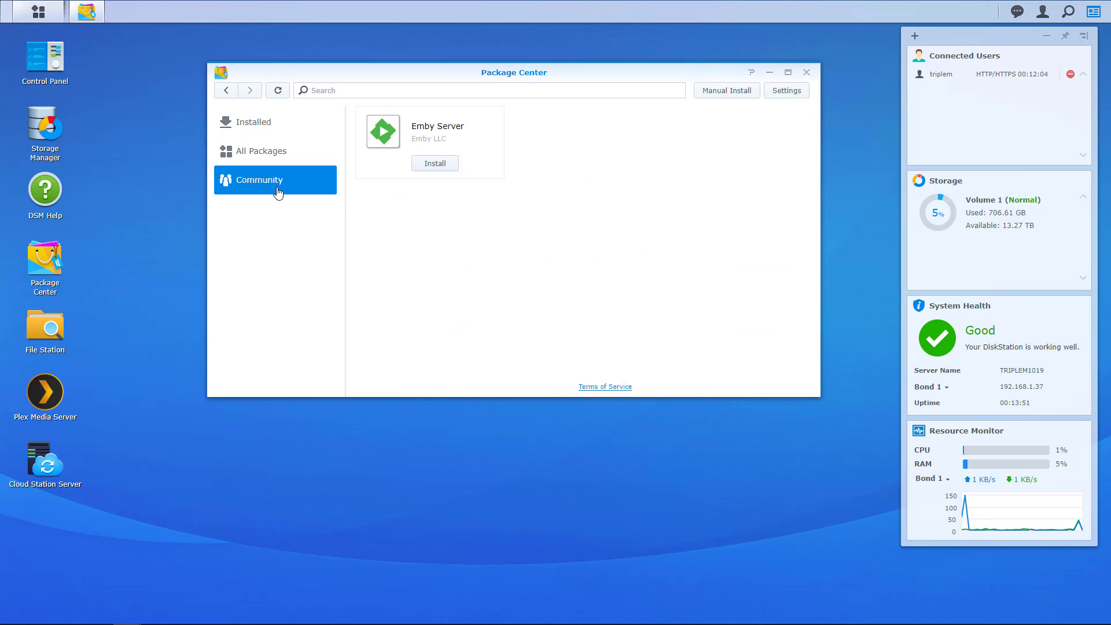
left_click(438, 166)
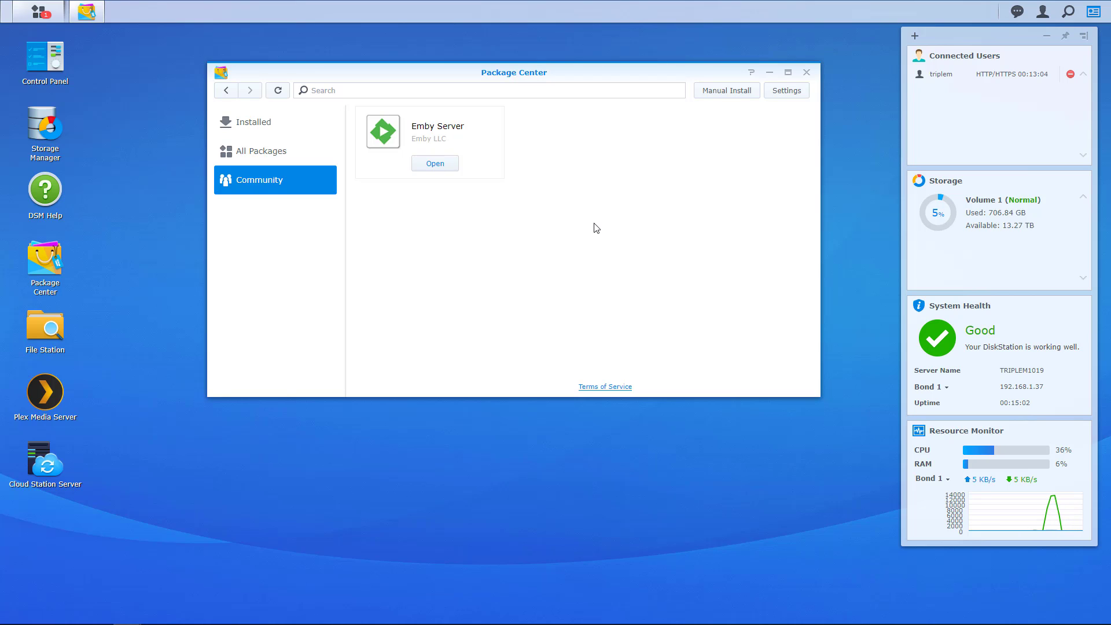
left_click(807, 74)
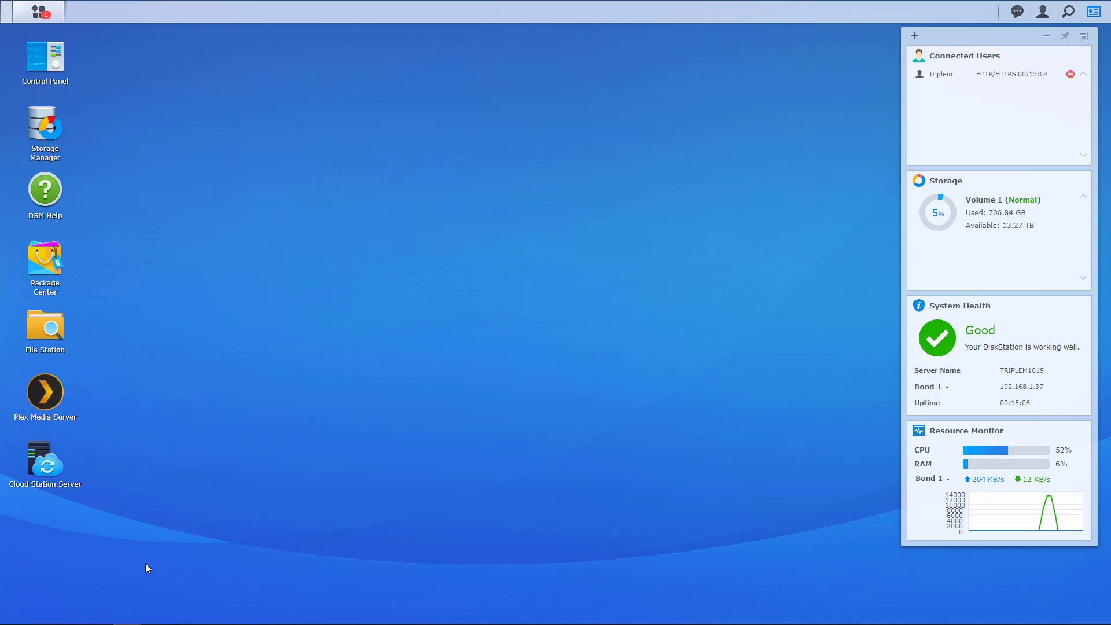
left_click(39, 11)
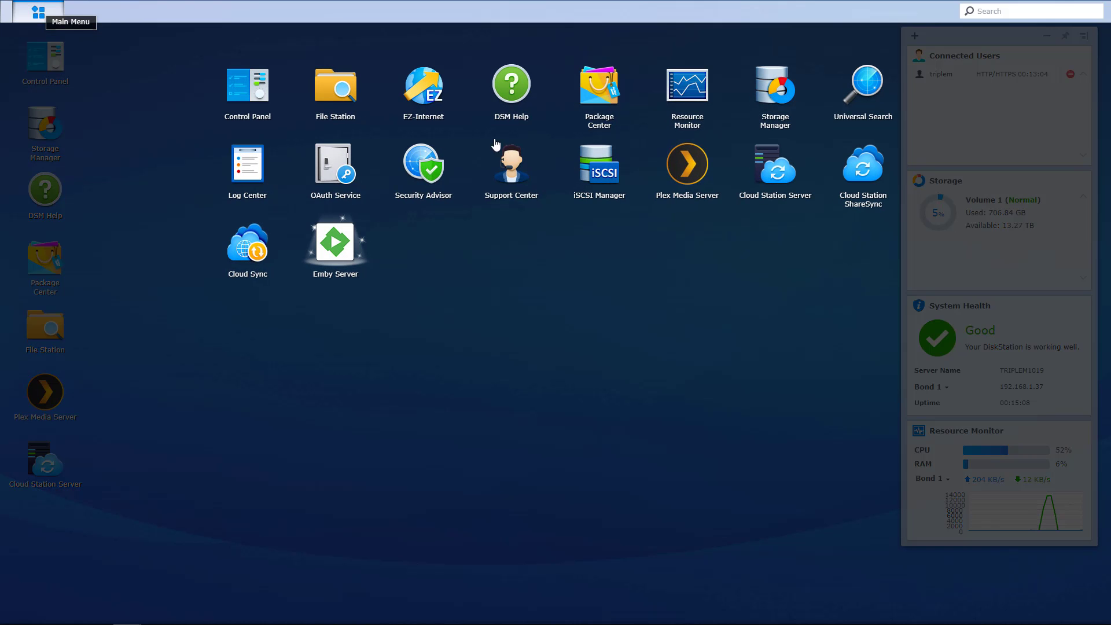
left_click_drag(331, 255, 107, 530)
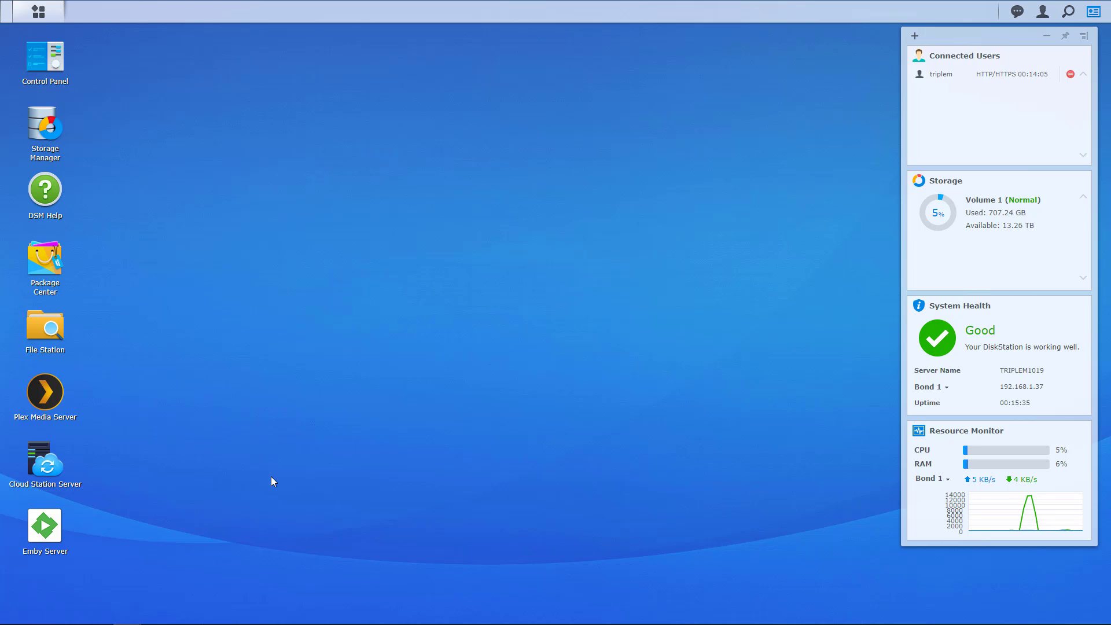
- Open Control Panel's Shared Folder page and launch the Create shared folder wizard
left_click(46, 65)
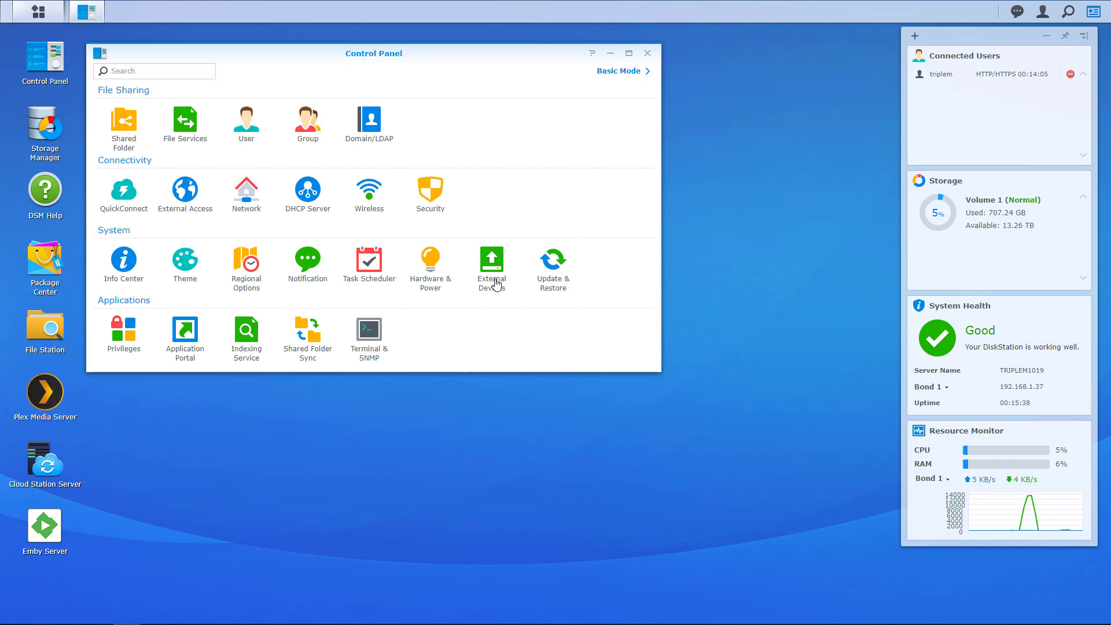
left_click(128, 138)
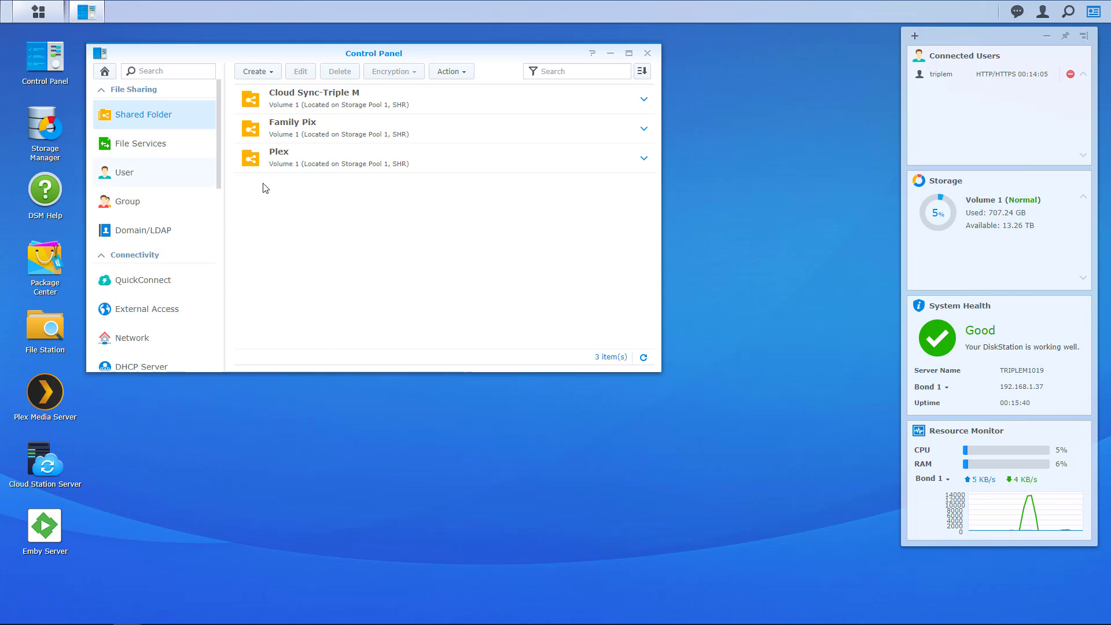
left_click(275, 75)
left_click(266, 90)
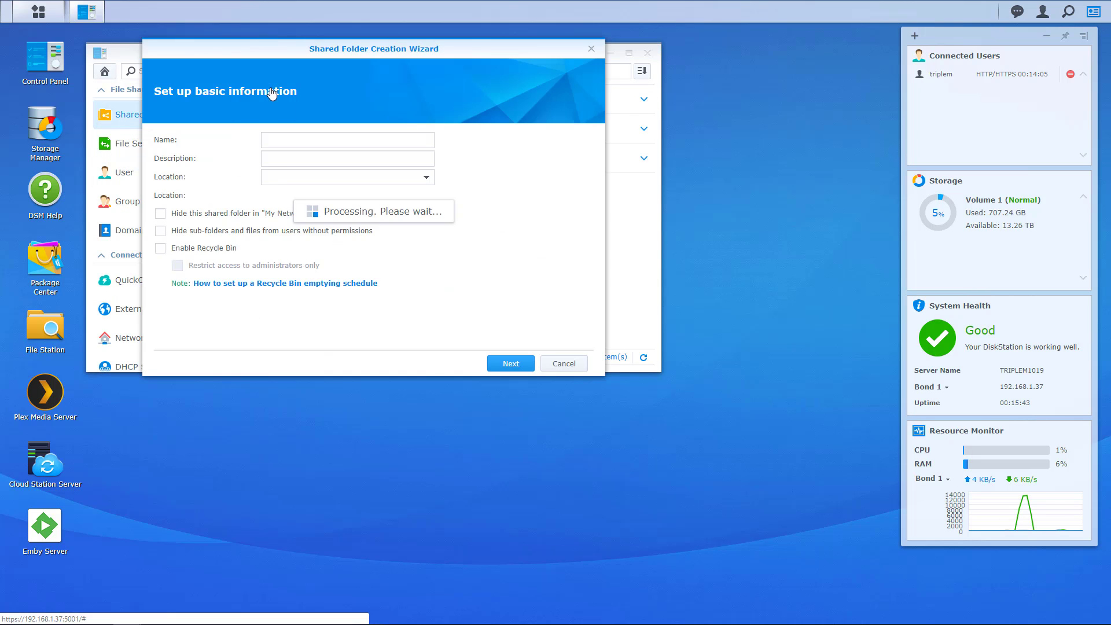
- Enter name 'Name' and description 'Emby', open the recycle bin to all users, and skip encryption
left_click(337, 141)
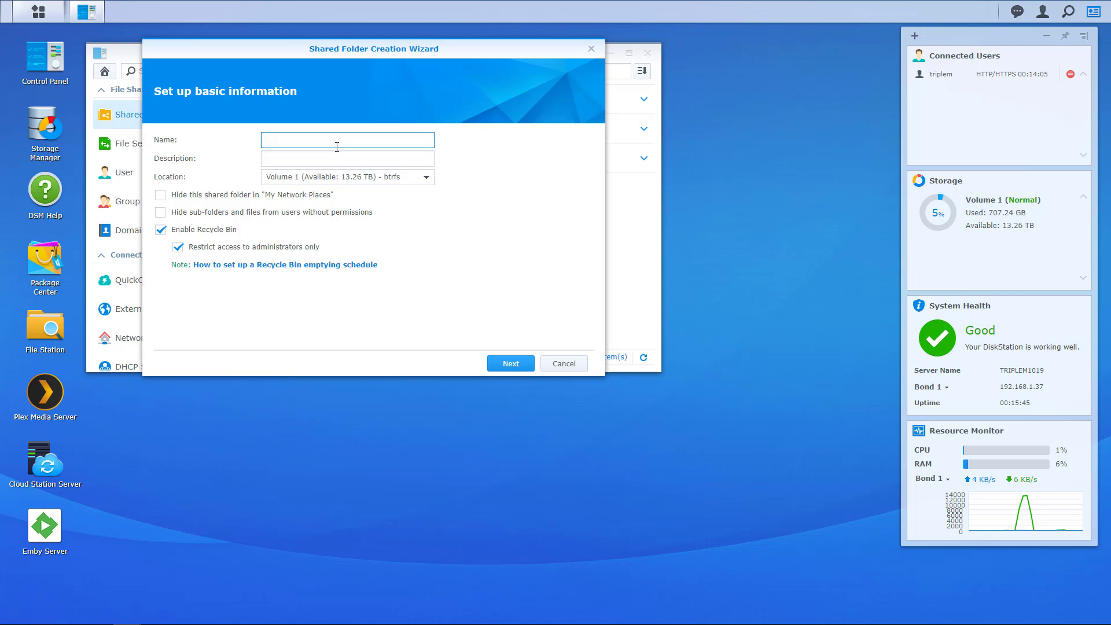
type("Name")
left_click(317, 162)
type("Emby")
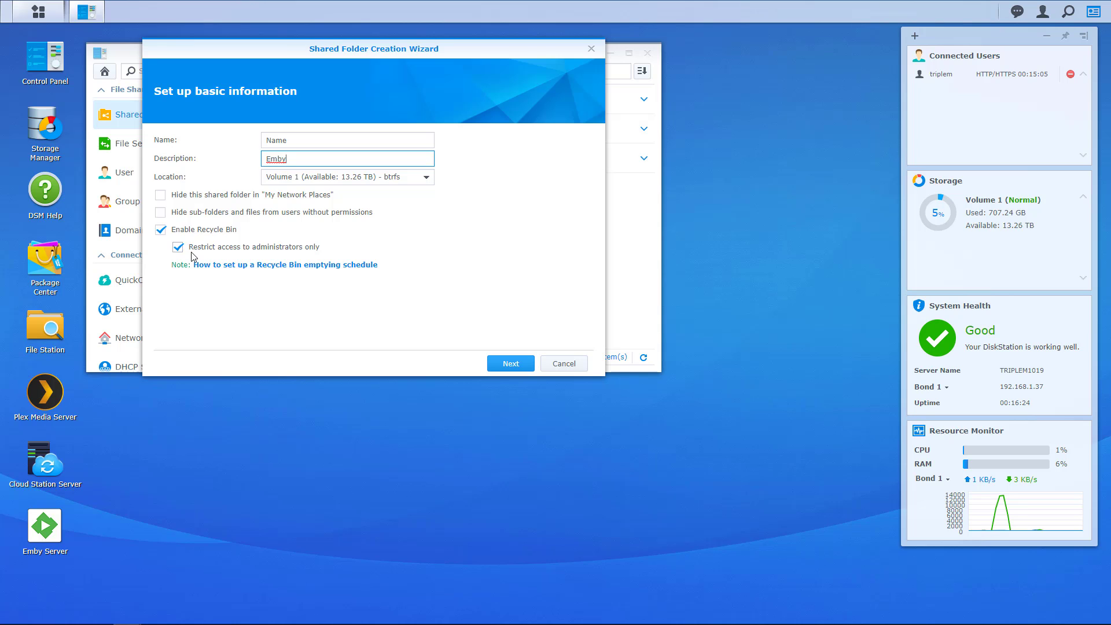
left_click(179, 248)
left_click(511, 363)
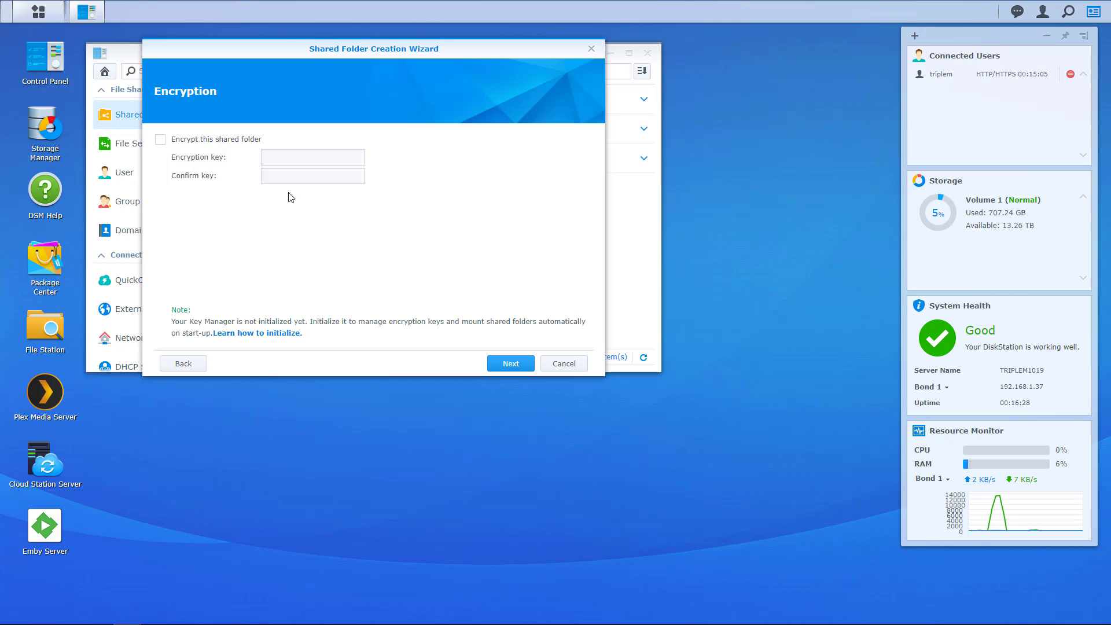
left_click(501, 366)
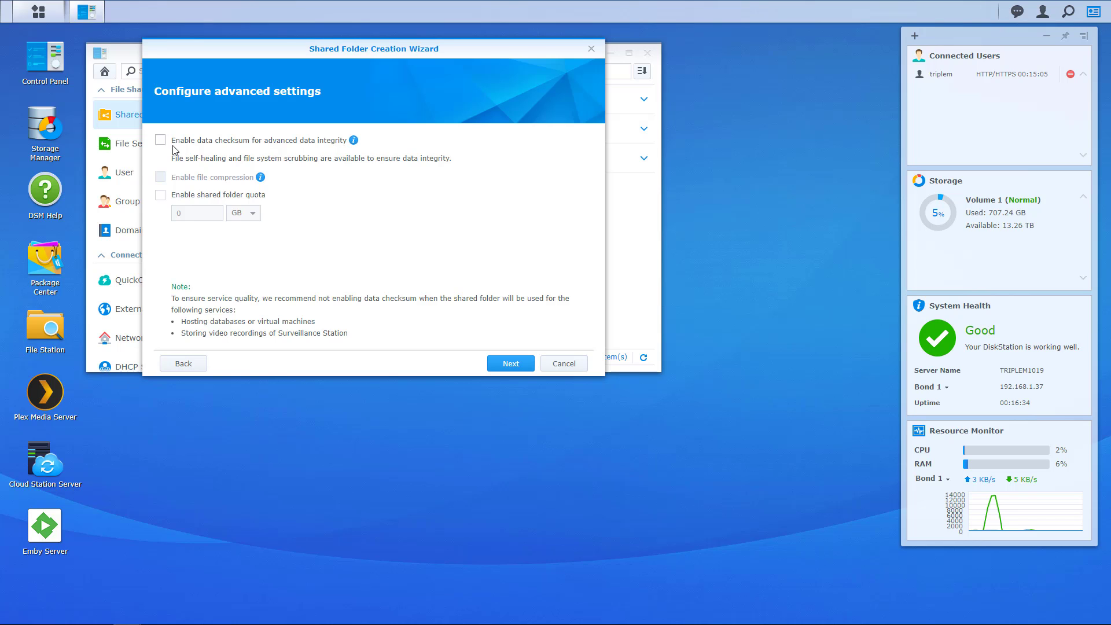
- Enable a folder quota of 5, reach the summary, then close the wizard without creating anything
left_click(161, 195)
left_click(201, 214)
type("5")
left_click(509, 364)
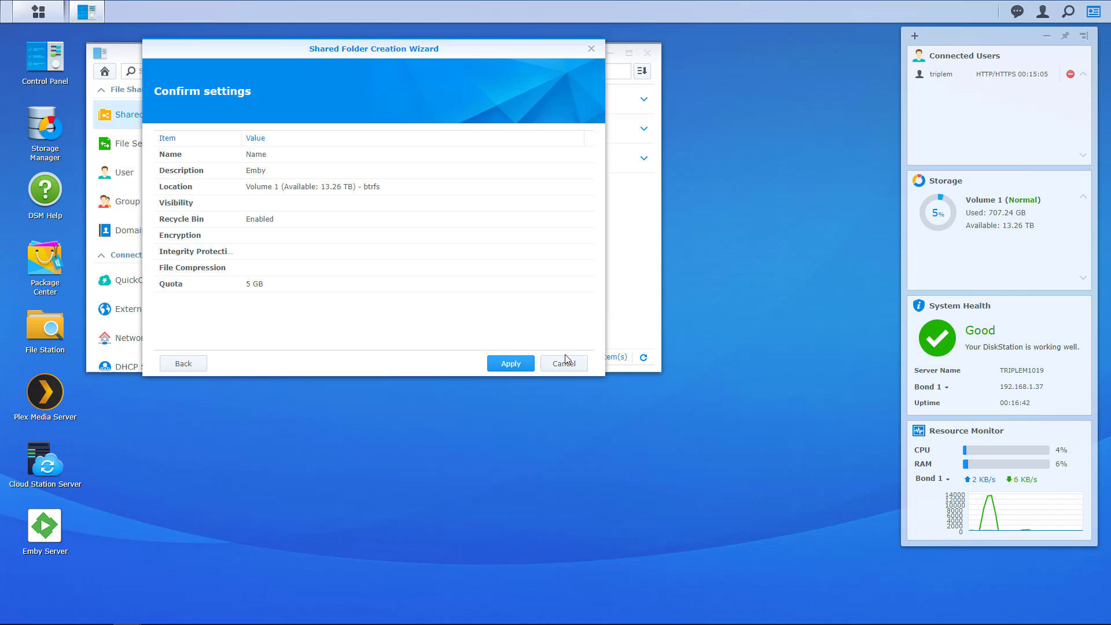
left_click(591, 50)
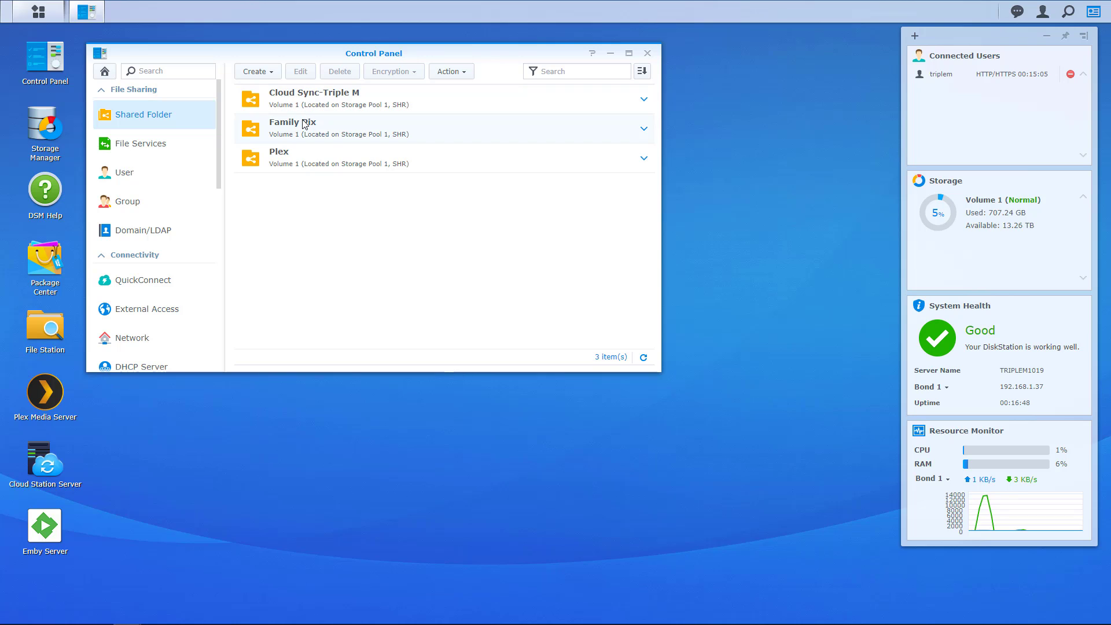
- Edit the Plex shared folder's permissions to give the Emby user Read/Write access
left_click(304, 161)
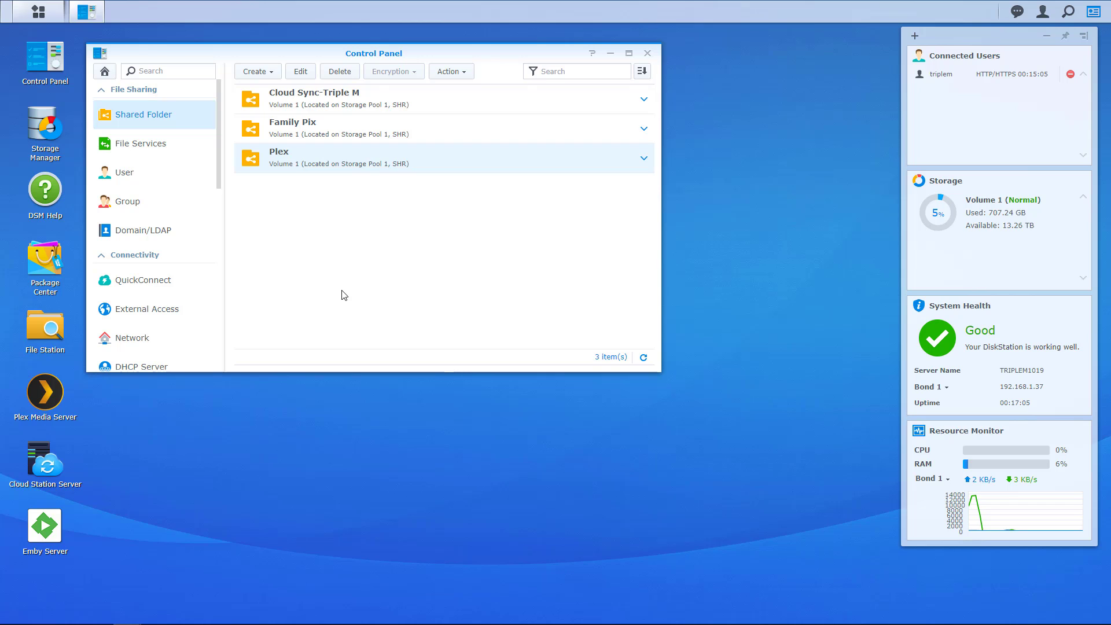
left_click(301, 72)
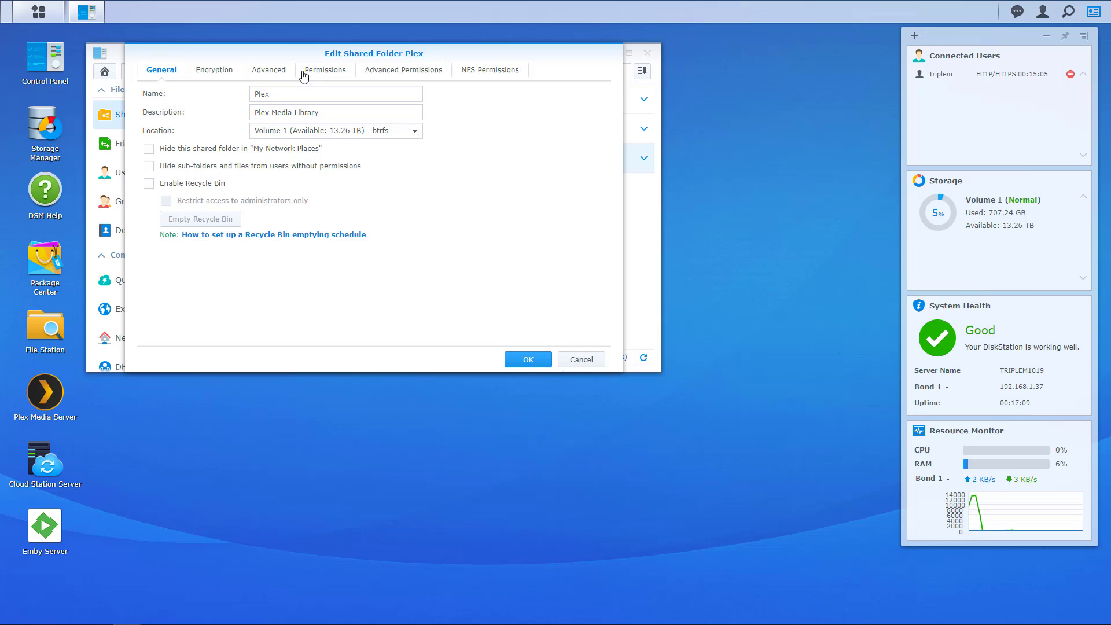
left_click(326, 73)
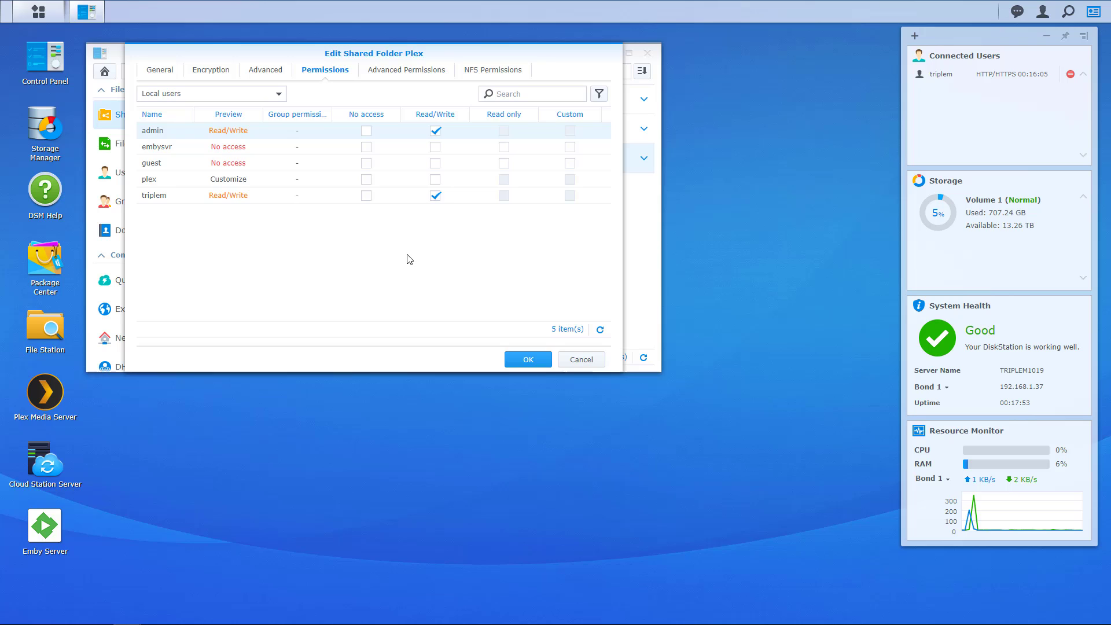
left_click(435, 148)
- Save the permission change, close the Control Panel and launch Emby Server from the desktop
left_click(526, 358)
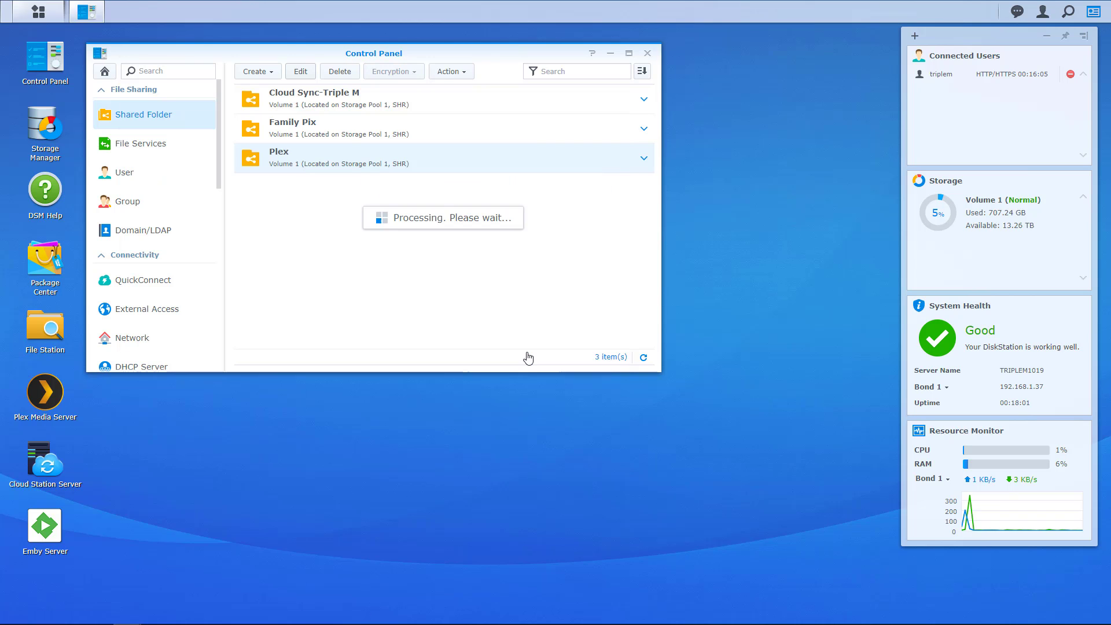
left_click(648, 53)
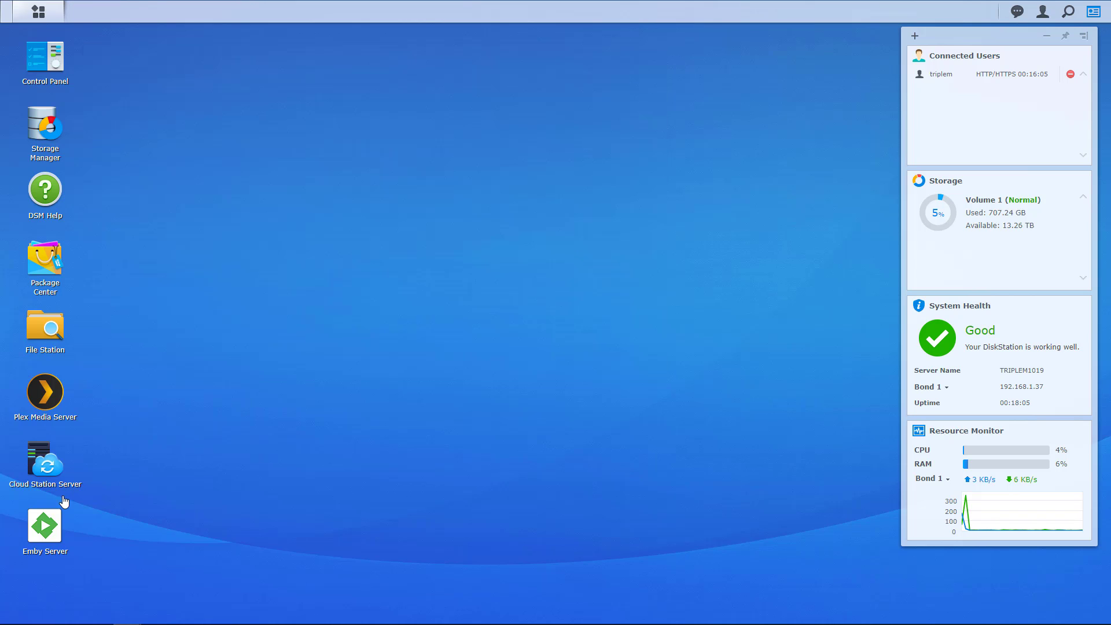
left_click(44, 534)
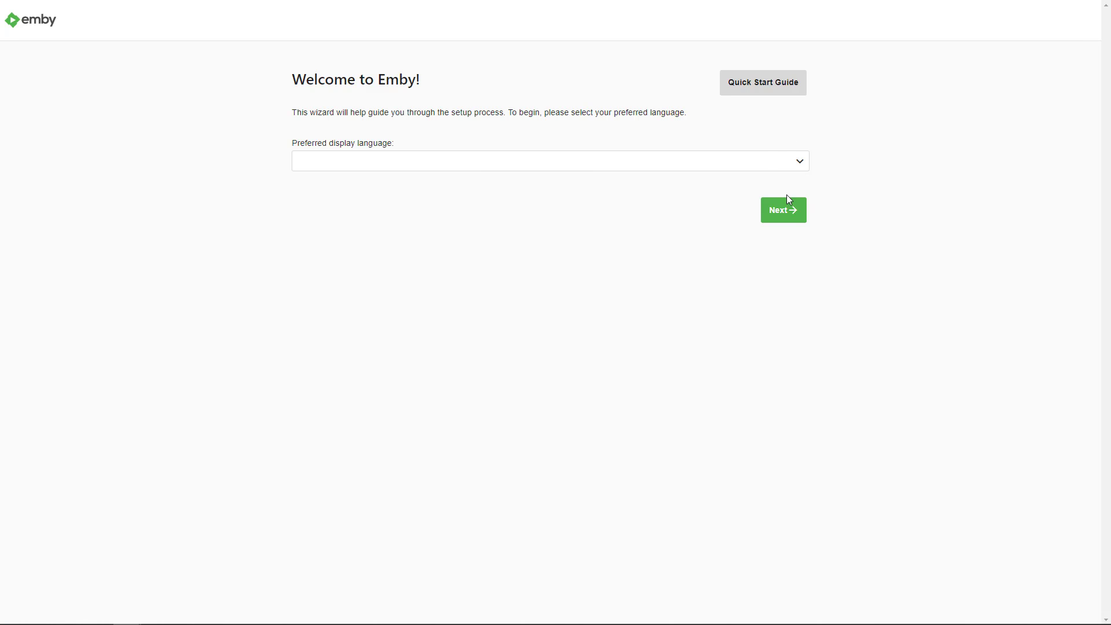
- Choose English (United States) as Emby's preferred display language
left_click(759, 165)
left_click(859, 176)
left_click(744, 170)
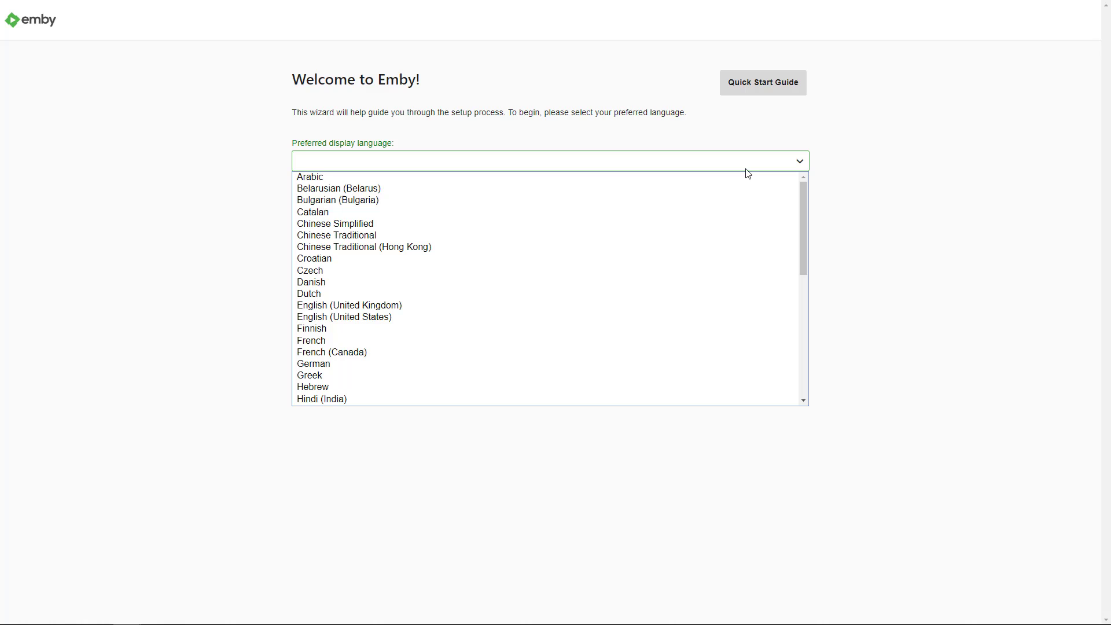
left_click(745, 317)
- Continue to the first-user step and complete it to reach media library setup
left_click(783, 211)
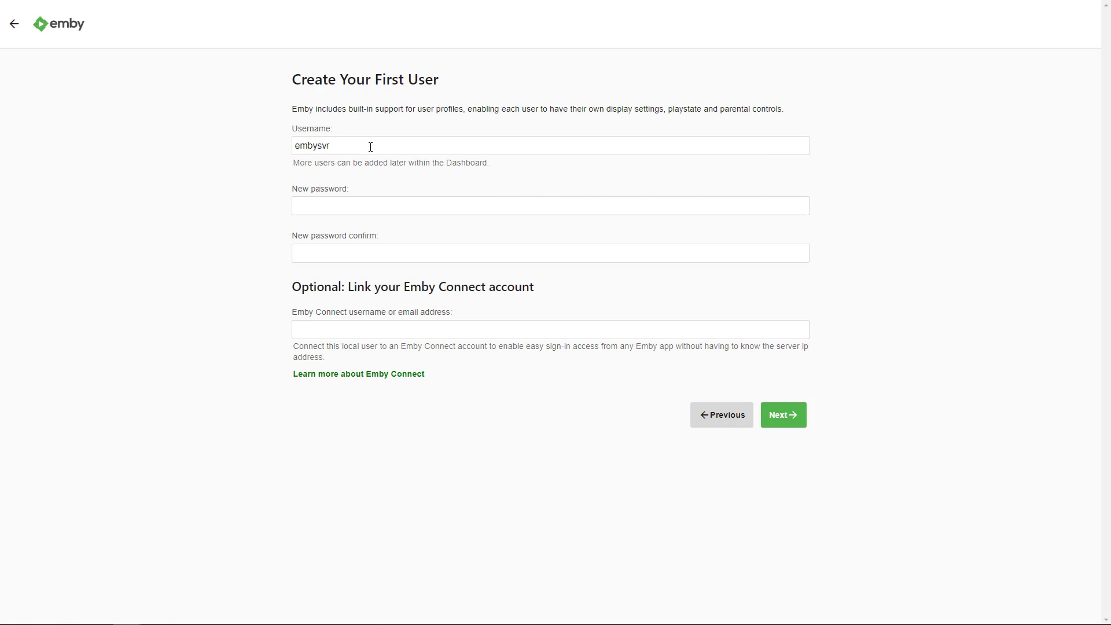
left_click_drag(268, 102, 397, 291)
left_click(225, 165)
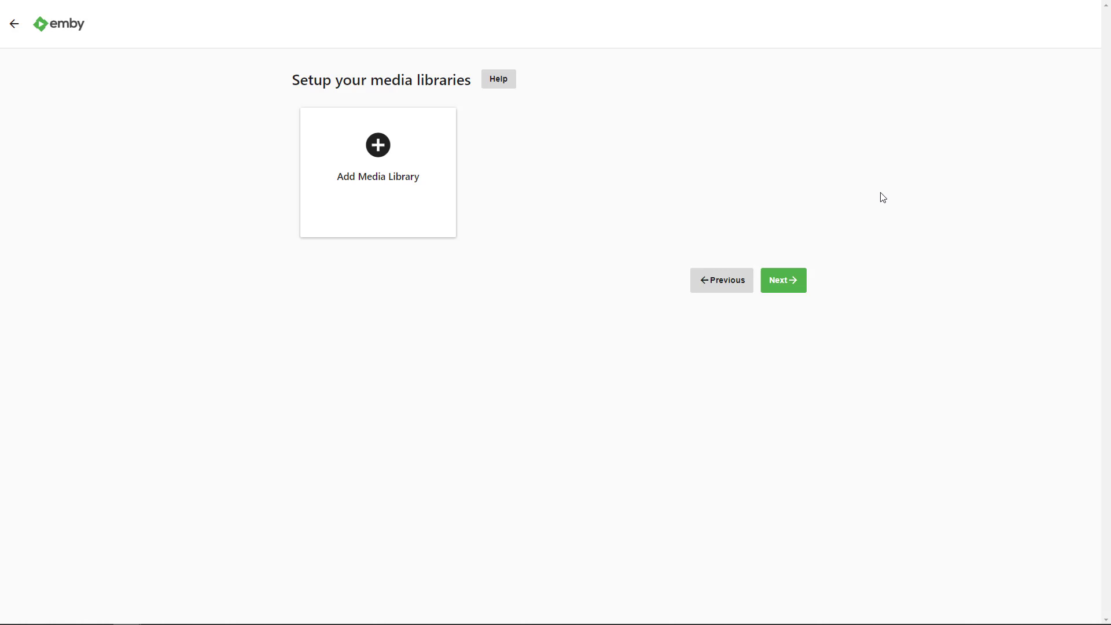
- Start a new Movies library using the folder /volume1/Plex/Movies
left_click(385, 152)
left_click(386, 141)
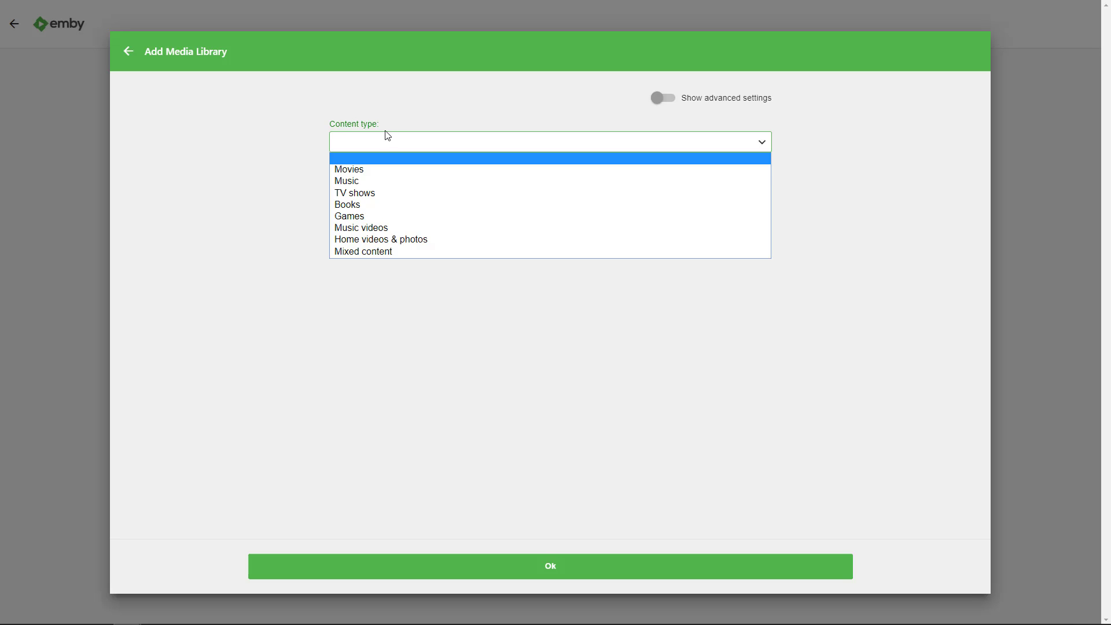
left_click(359, 171)
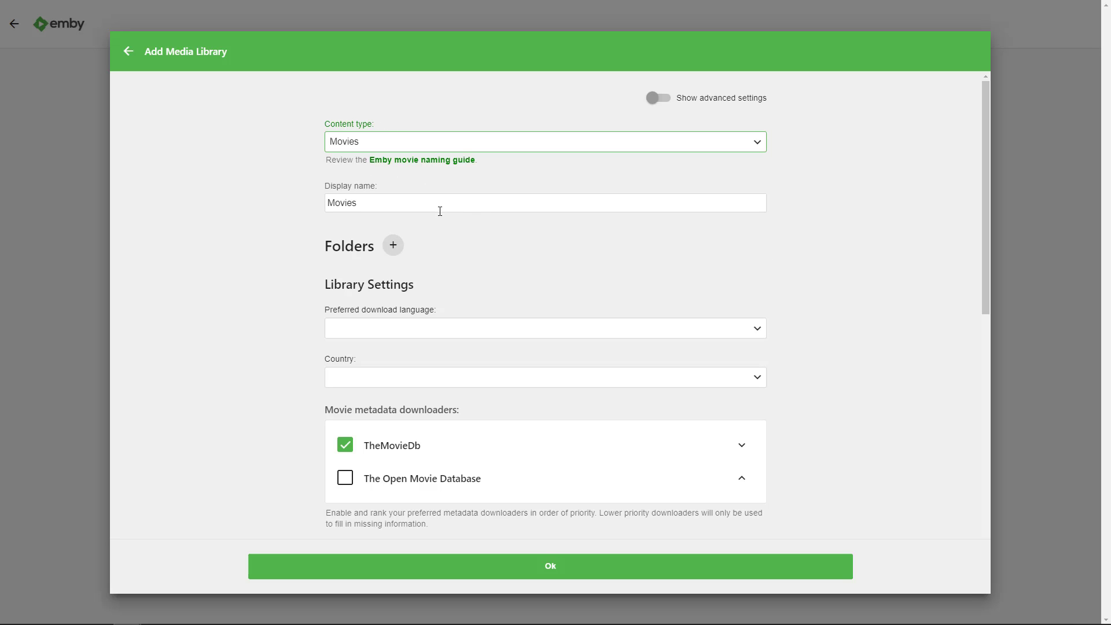
left_click(393, 250)
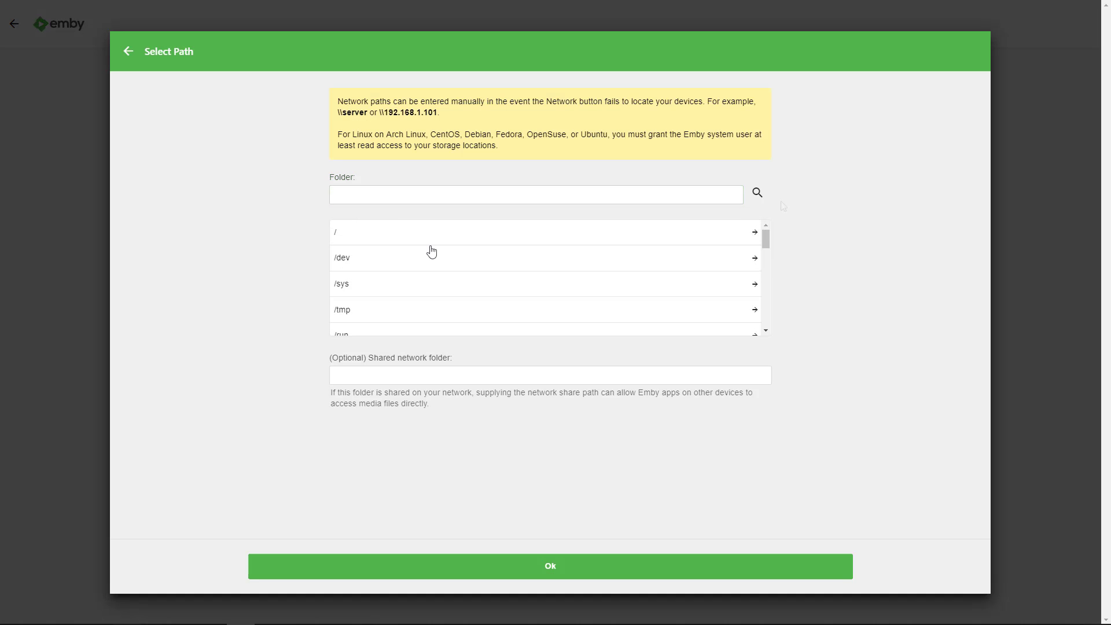
scroll(443, 275, "down", 1)
scroll(412, 291, "down", 3)
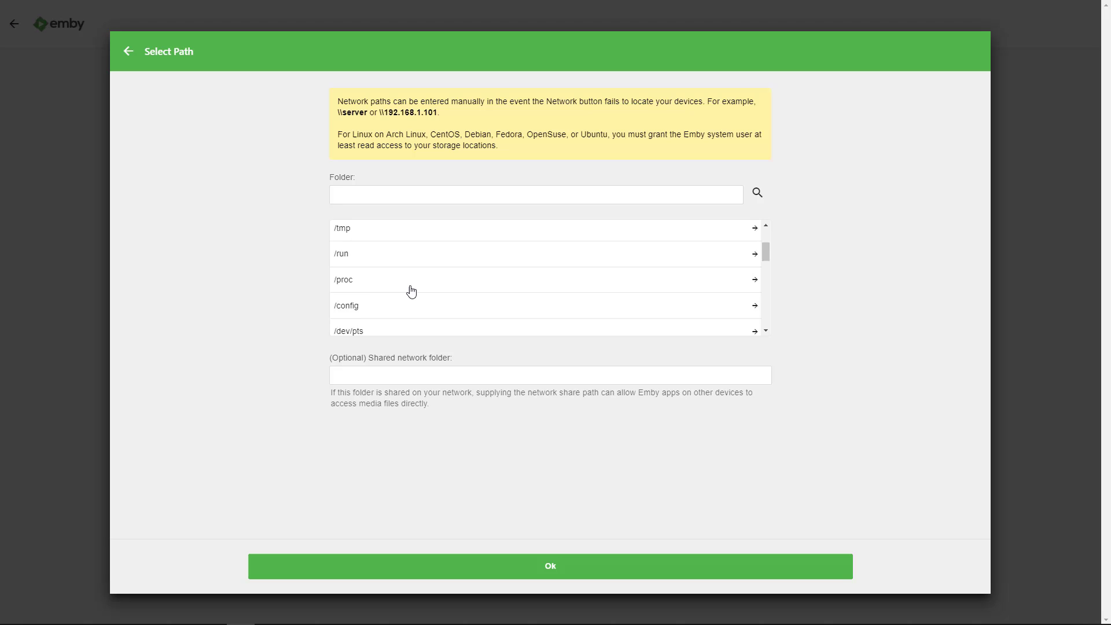
left_click(411, 295)
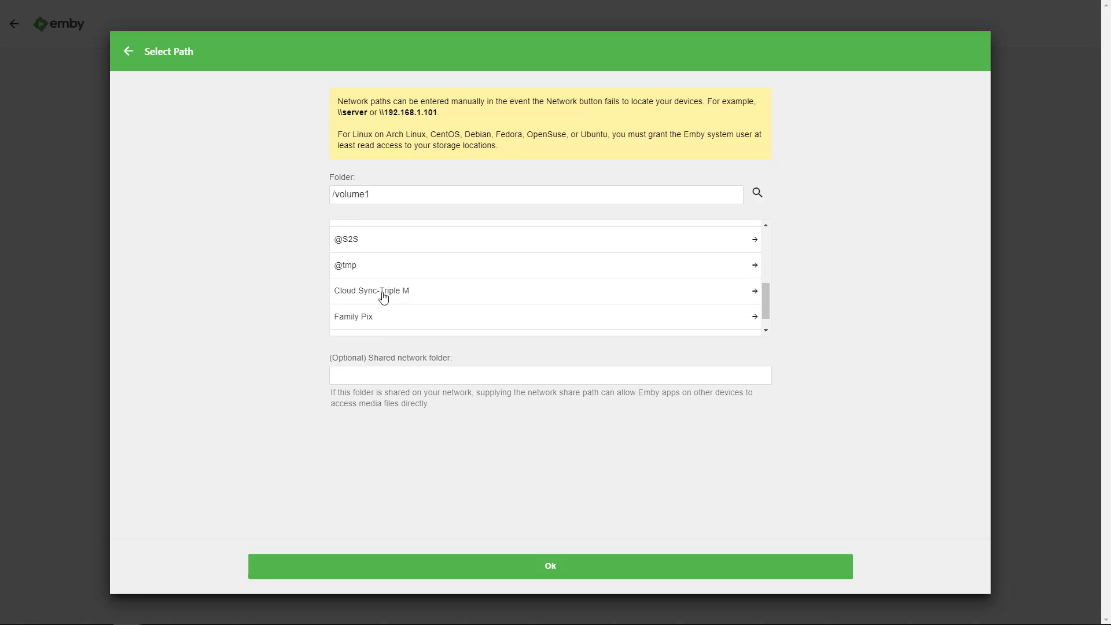
scroll(421, 281, "down", 1)
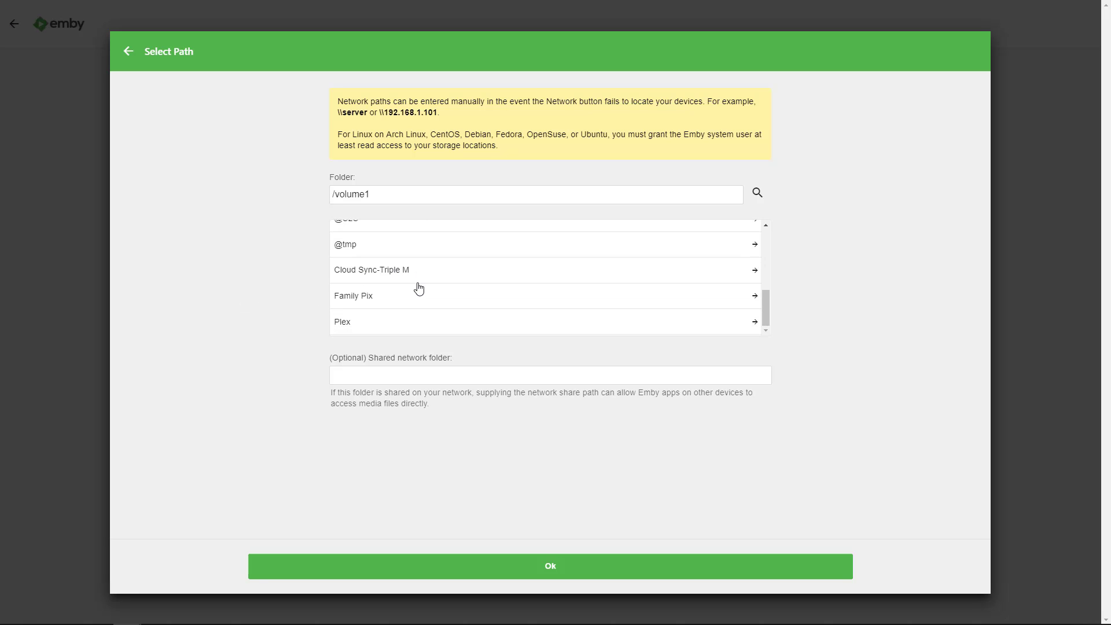
left_click(368, 322)
scroll(383, 283, "up", 1)
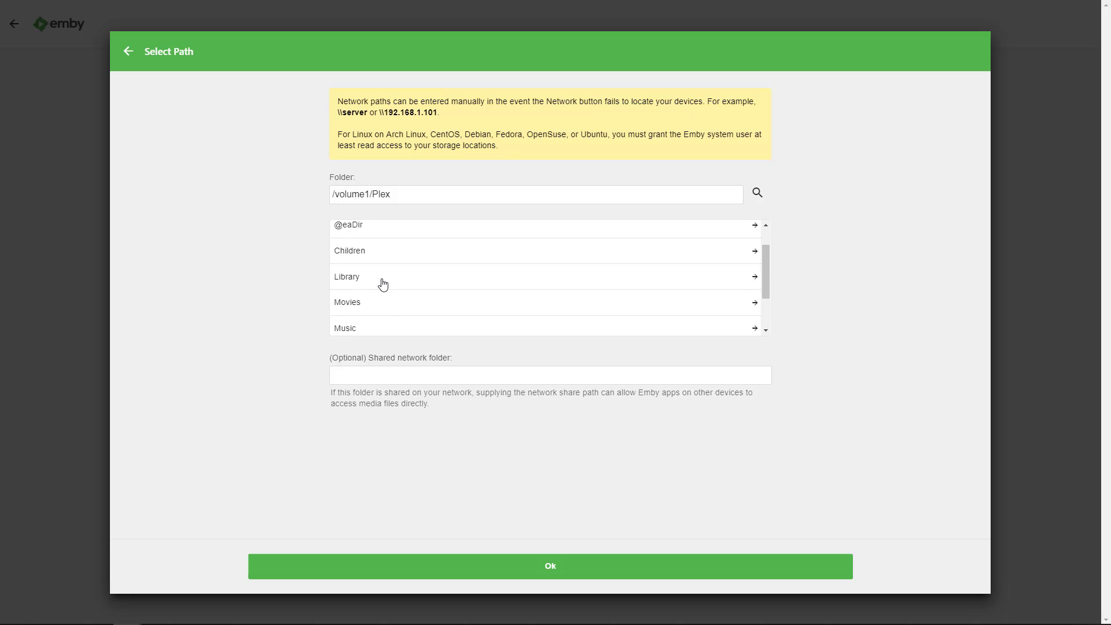
left_click(360, 306)
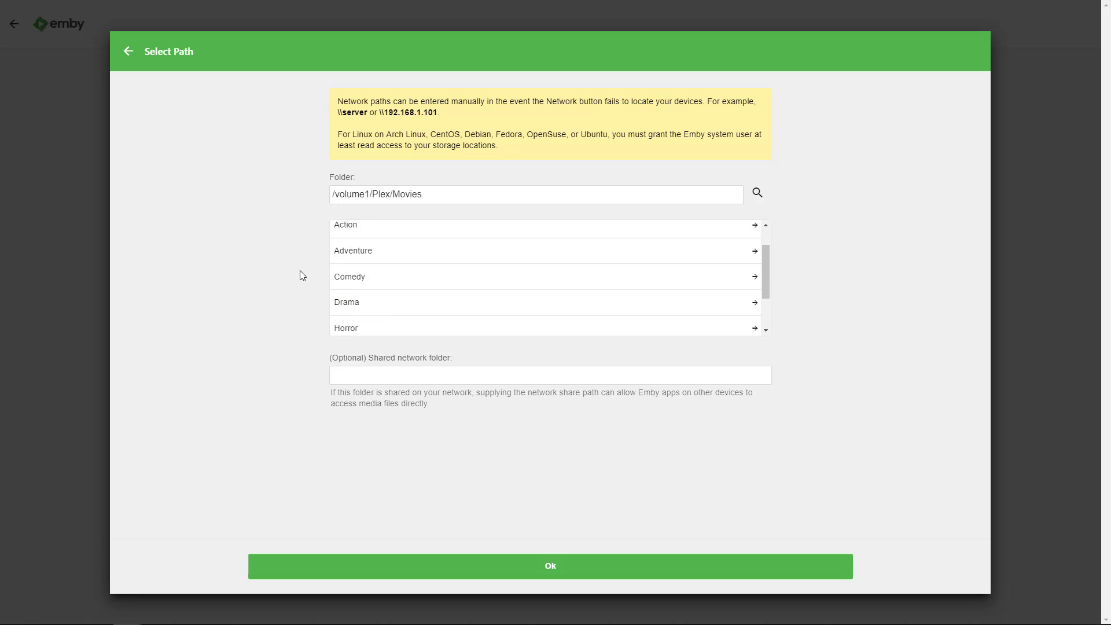
left_click(505, 566)
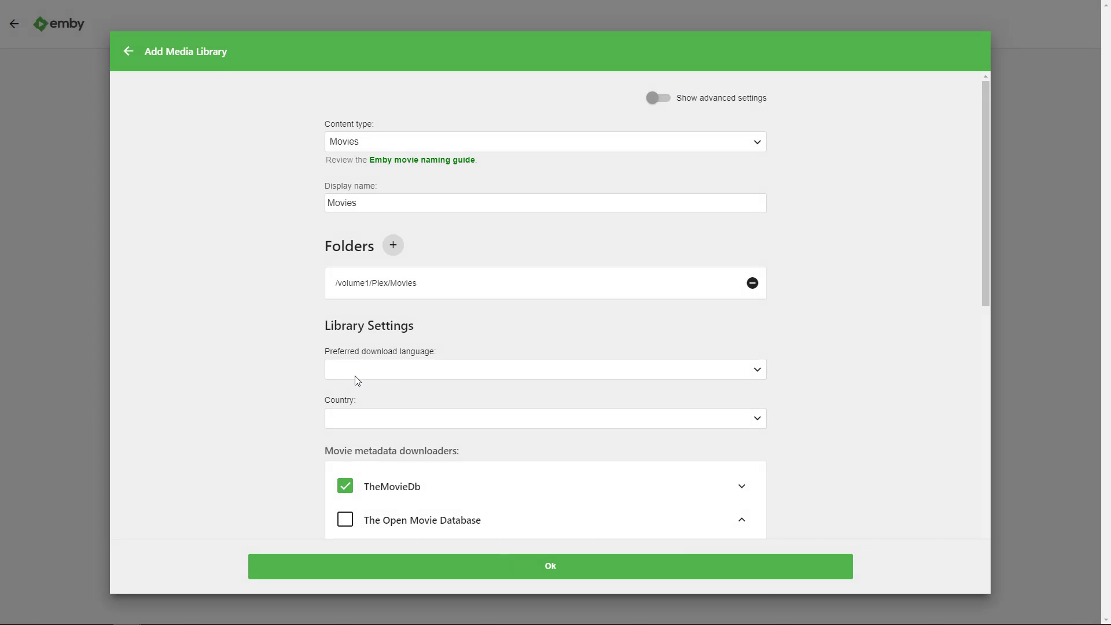
- Set the library's metadata download language to English and country to United States
left_click(381, 373)
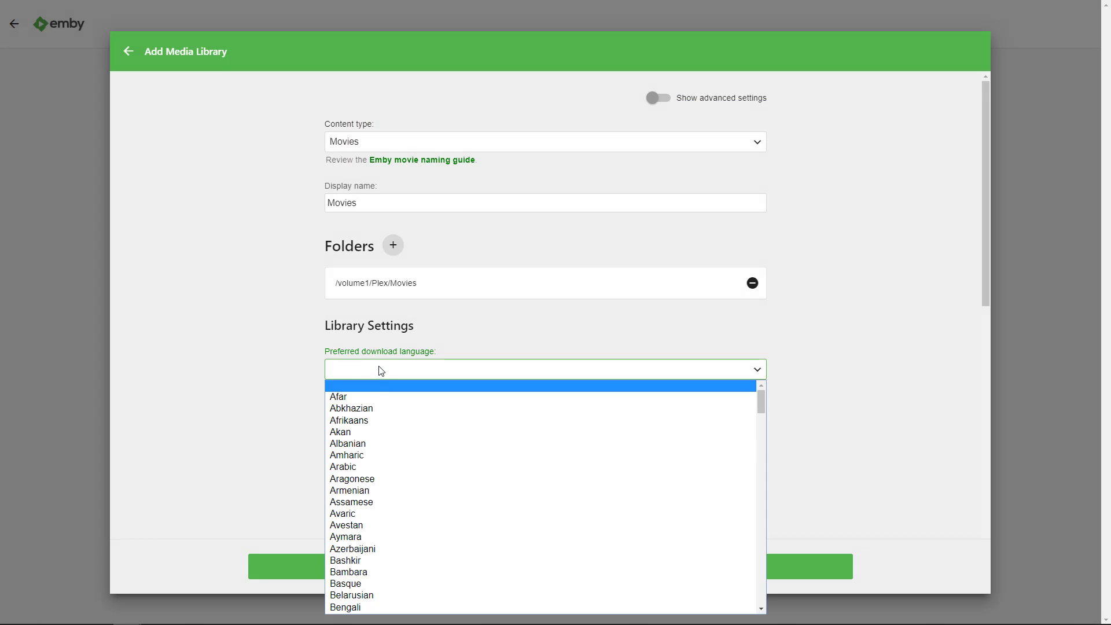
type("e")
scroll(384, 477, "down", 3)
key("Return")
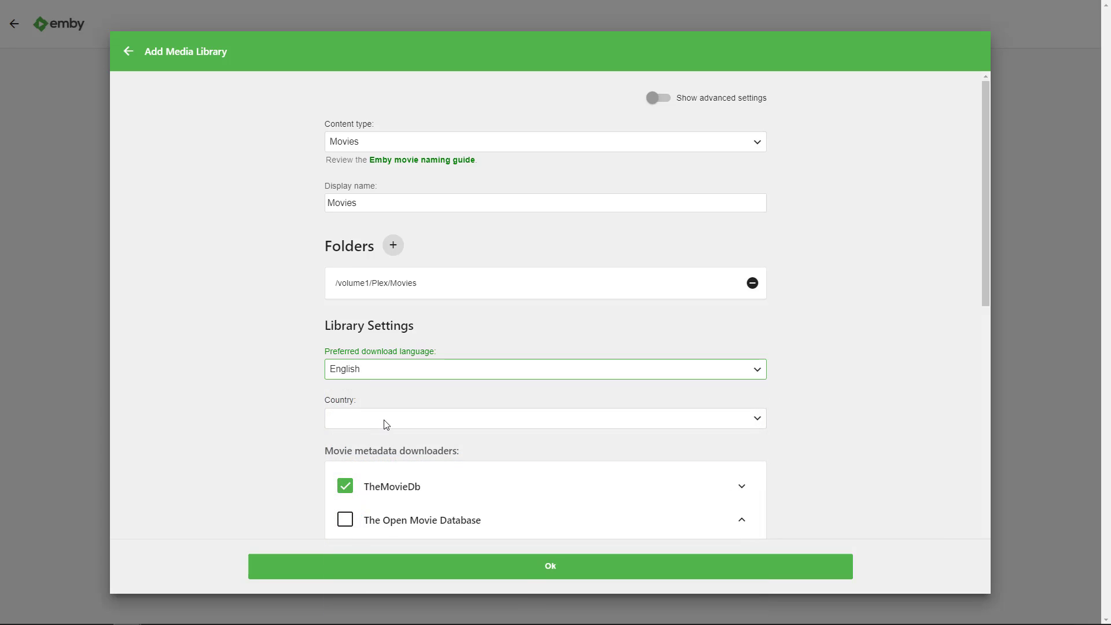
left_click(382, 421)
key("Return")
left_click(273, 378)
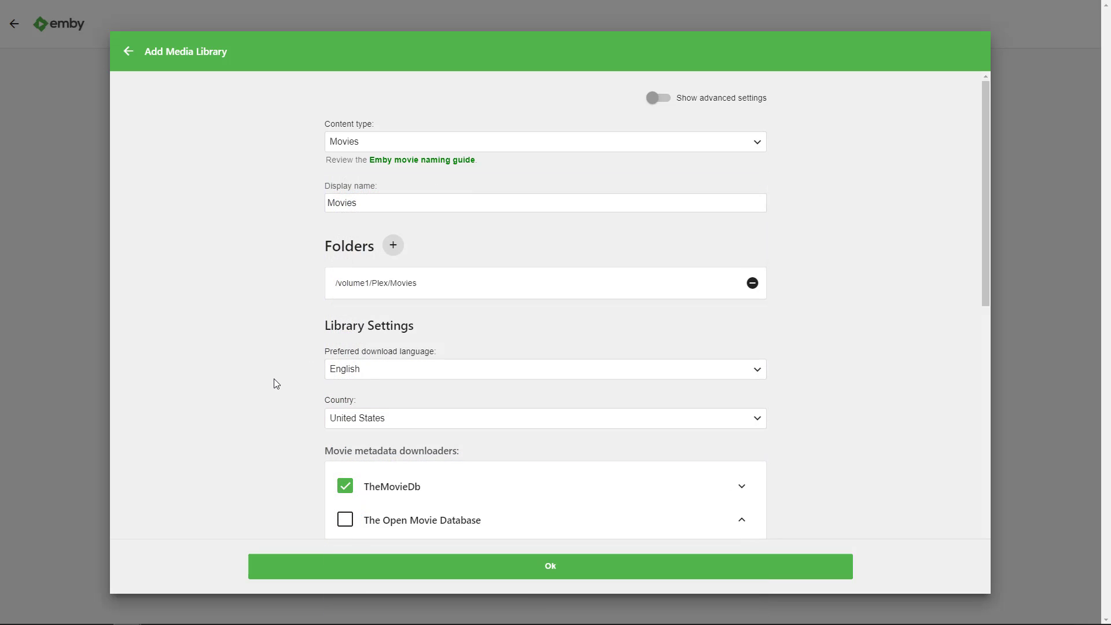
- Review the remaining library settings and save the Movies library
scroll(286, 394, "down", 1)
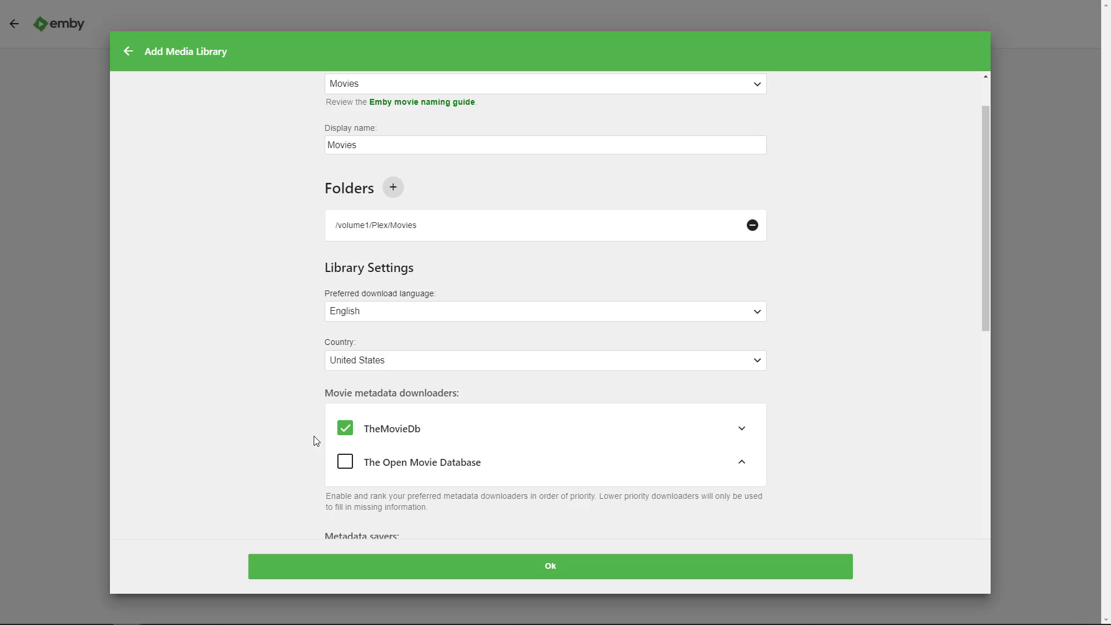
scroll(481, 432, "down", 1)
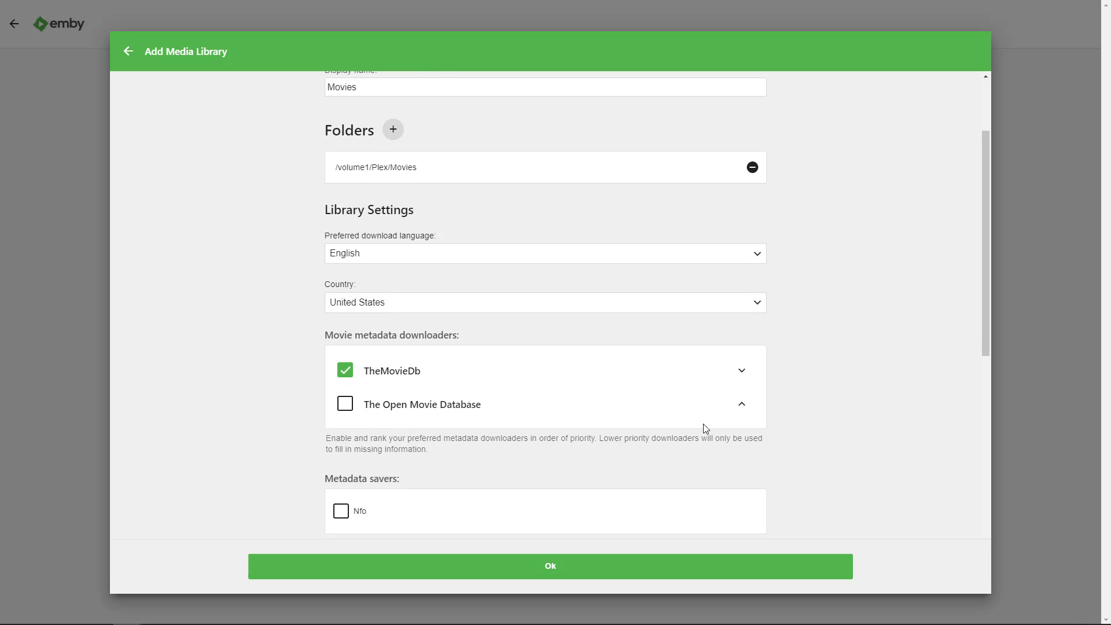
scroll(704, 429, "down", 1)
scroll(844, 484, "down", 1)
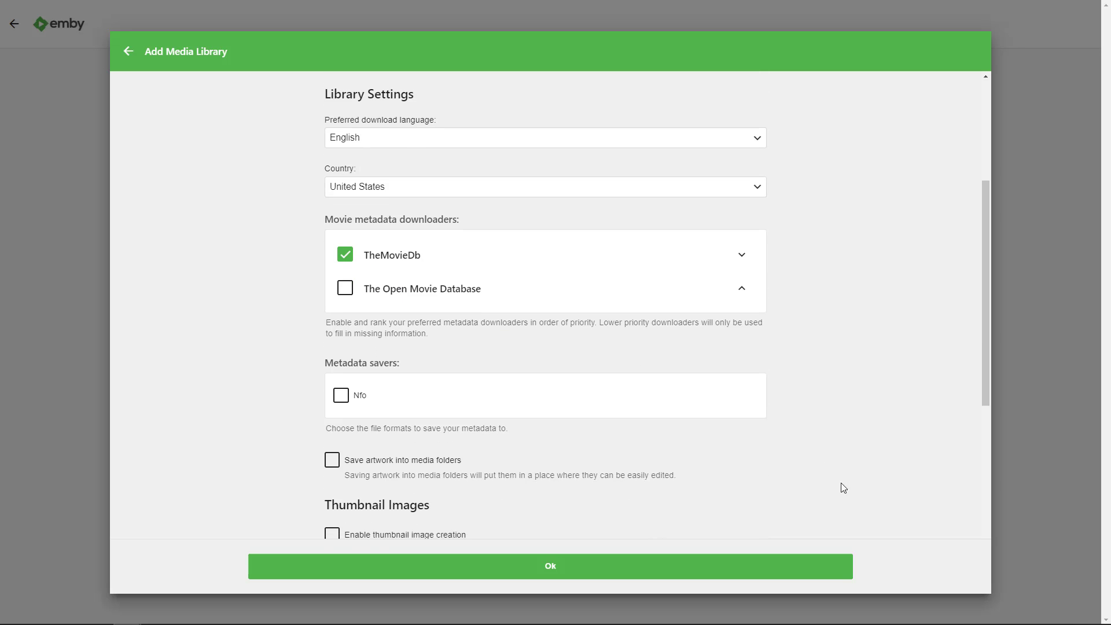
scroll(544, 472, "down", 3)
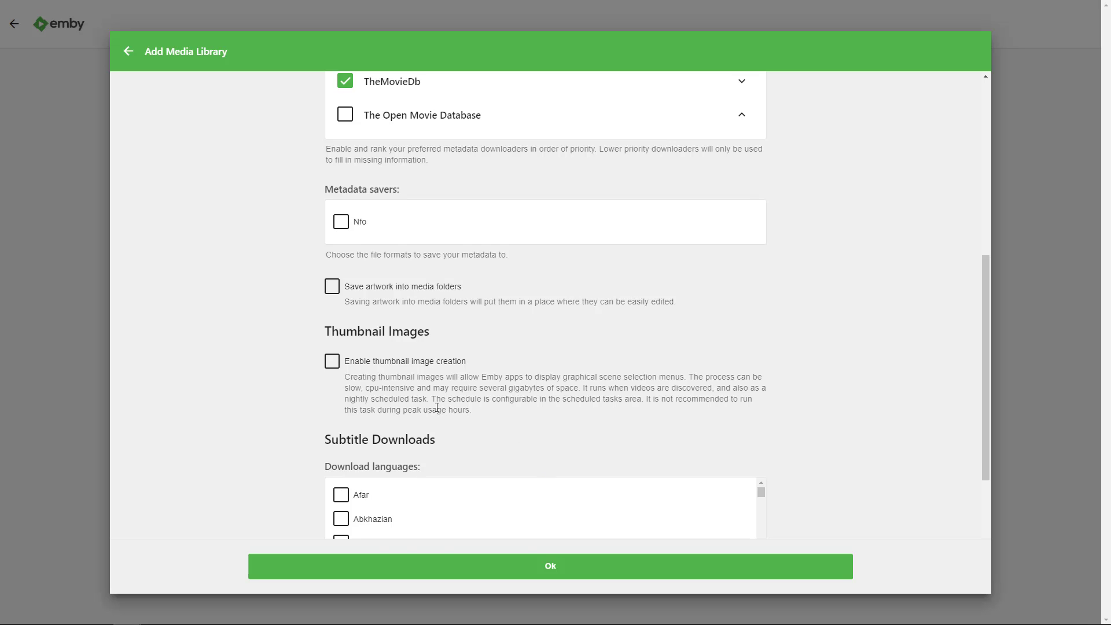
scroll(437, 408, "down", 4)
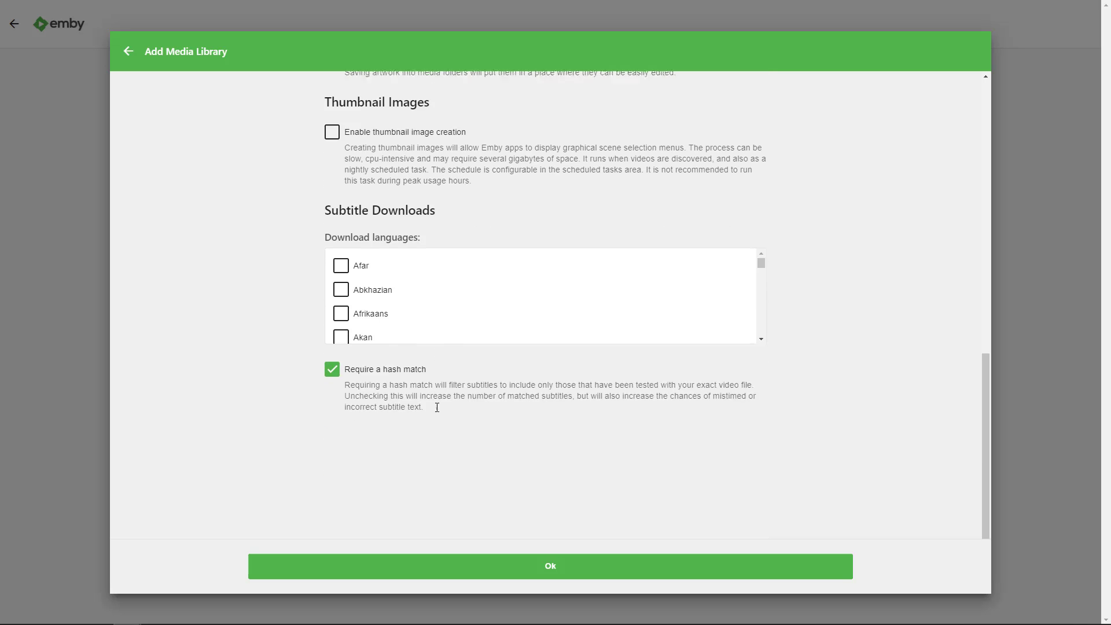
left_click(553, 573)
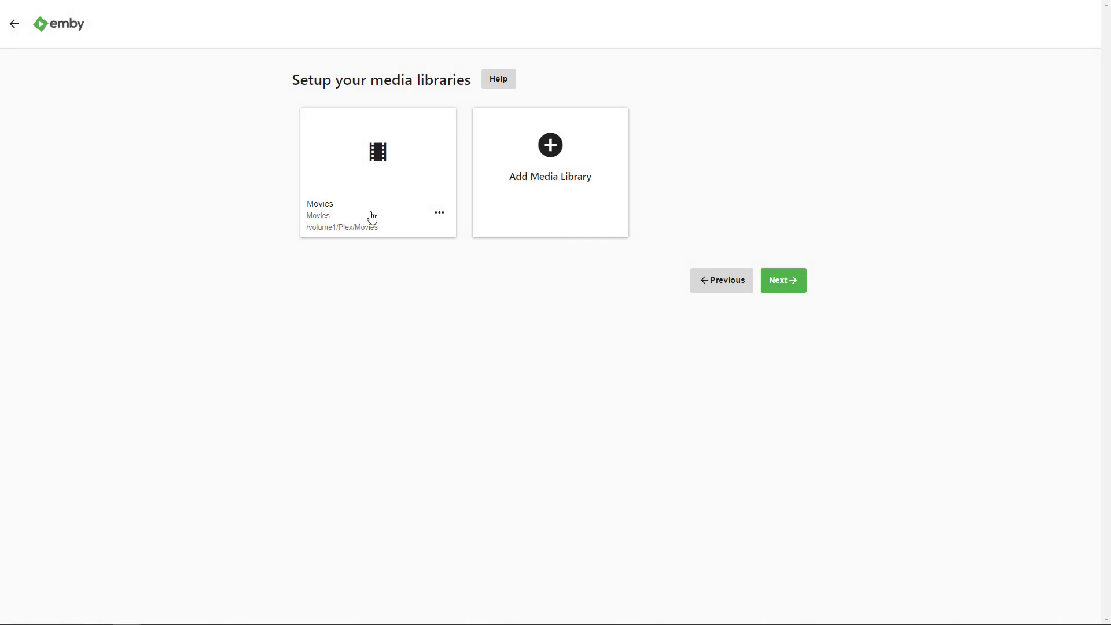
- Add the Music and TV shows libraries and move past the metadata language step
left_click(559, 151)
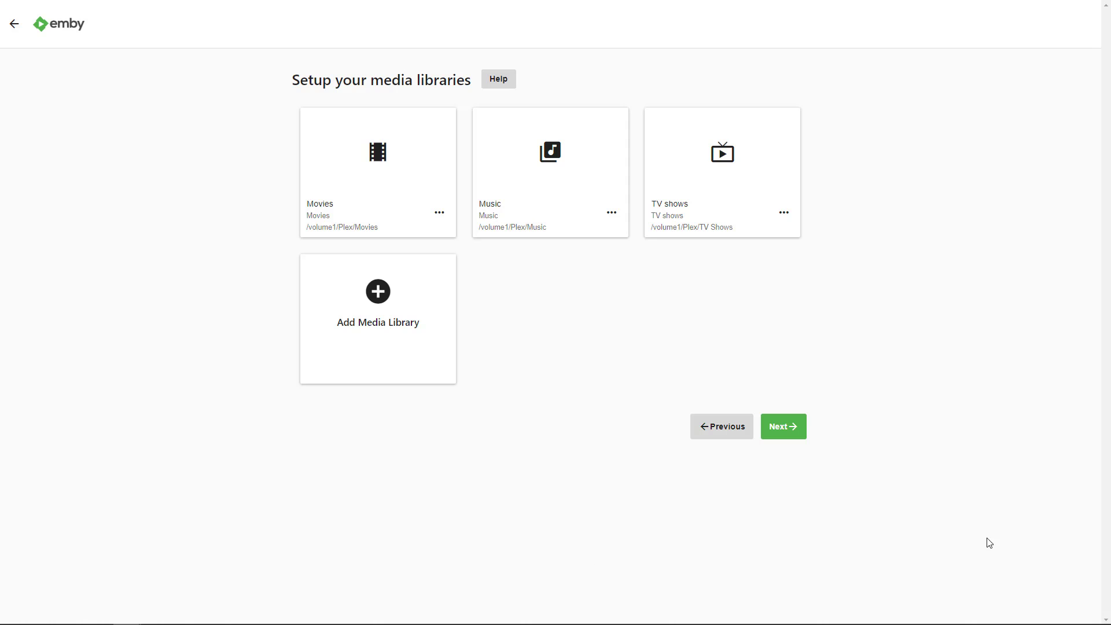
left_click(796, 431)
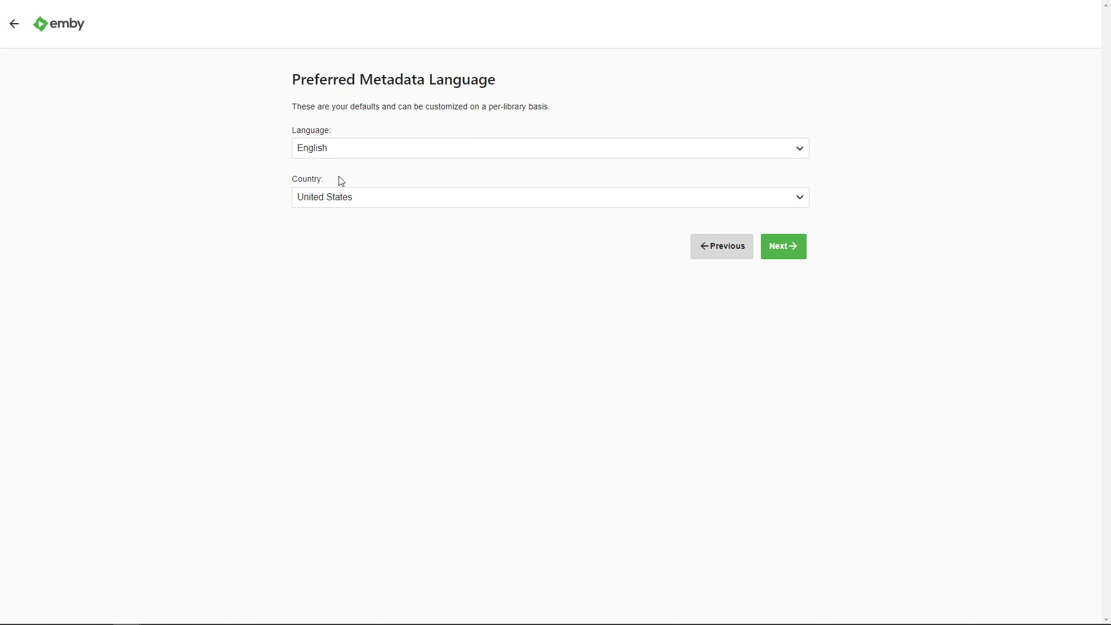
left_click(792, 248)
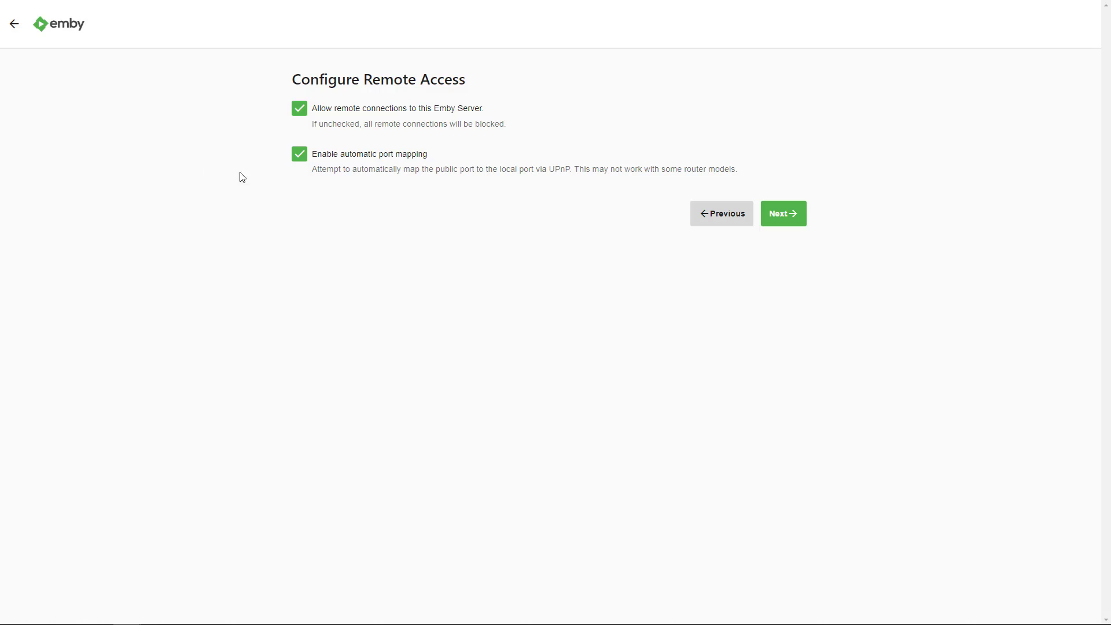
- Keep remote access enabled, accept the terms of service and advance to the final page
left_click(789, 215)
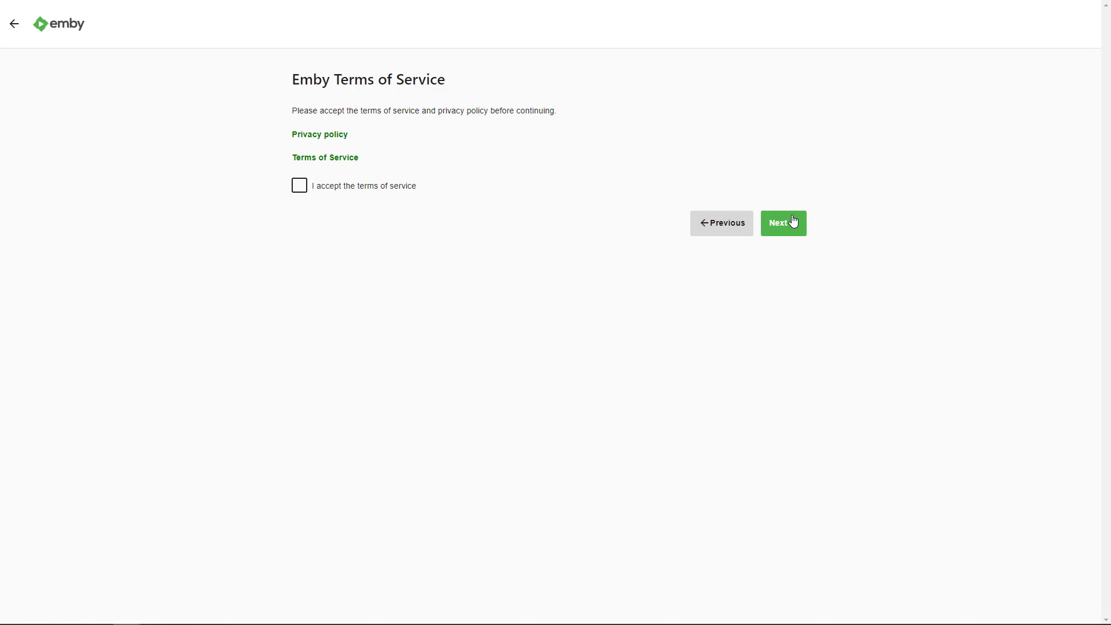
left_click(312, 184)
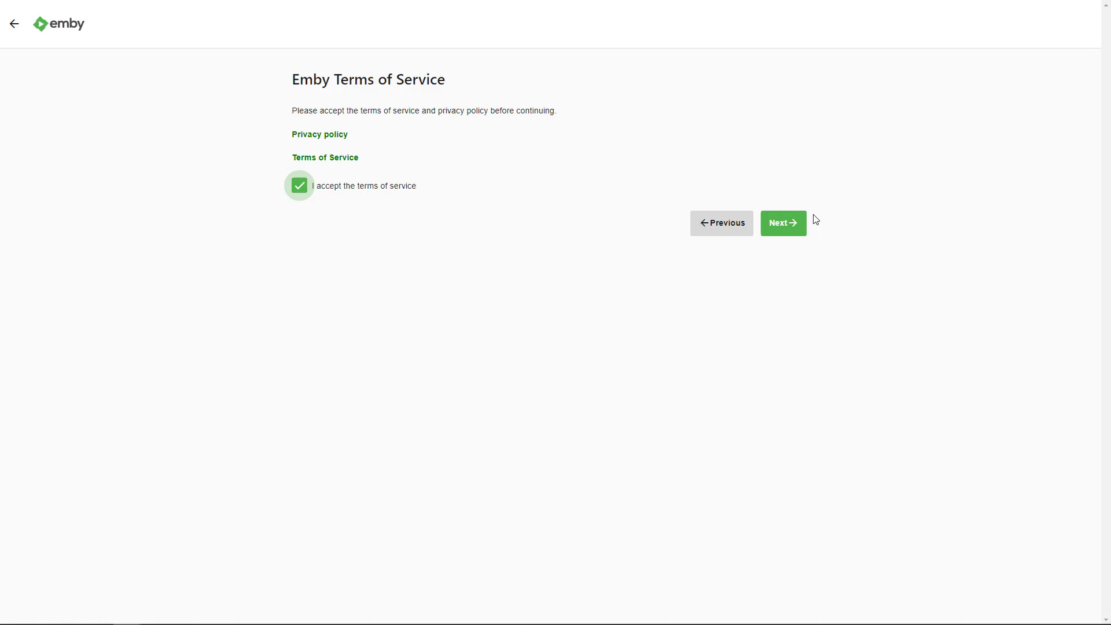
left_click(786, 235)
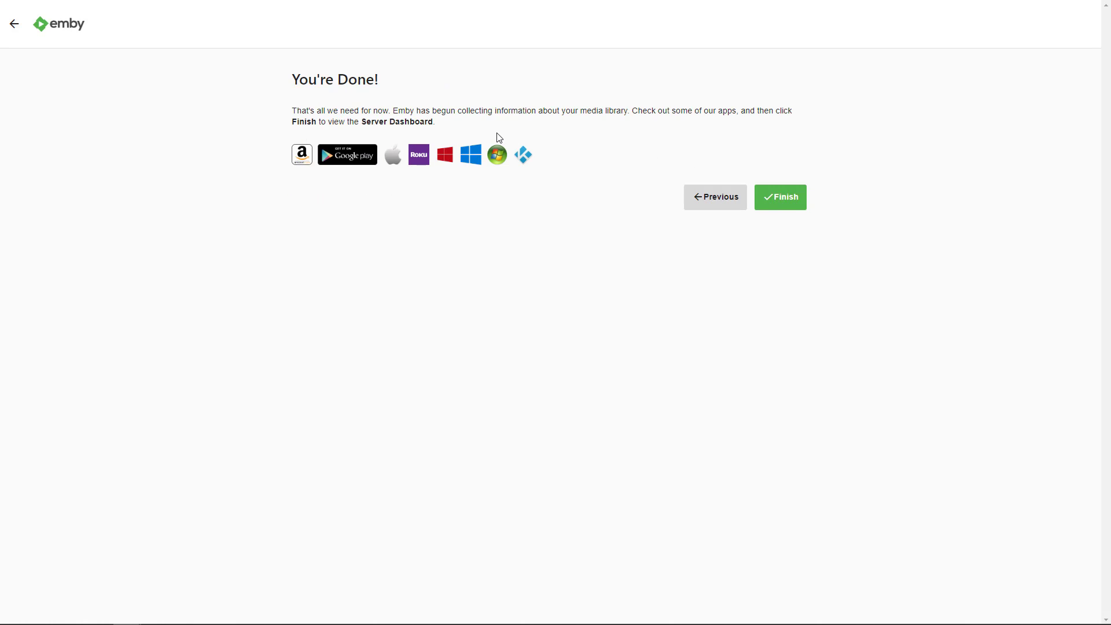
- Finish the setup wizard and sign in to the server with Manual Login
left_click(786, 202)
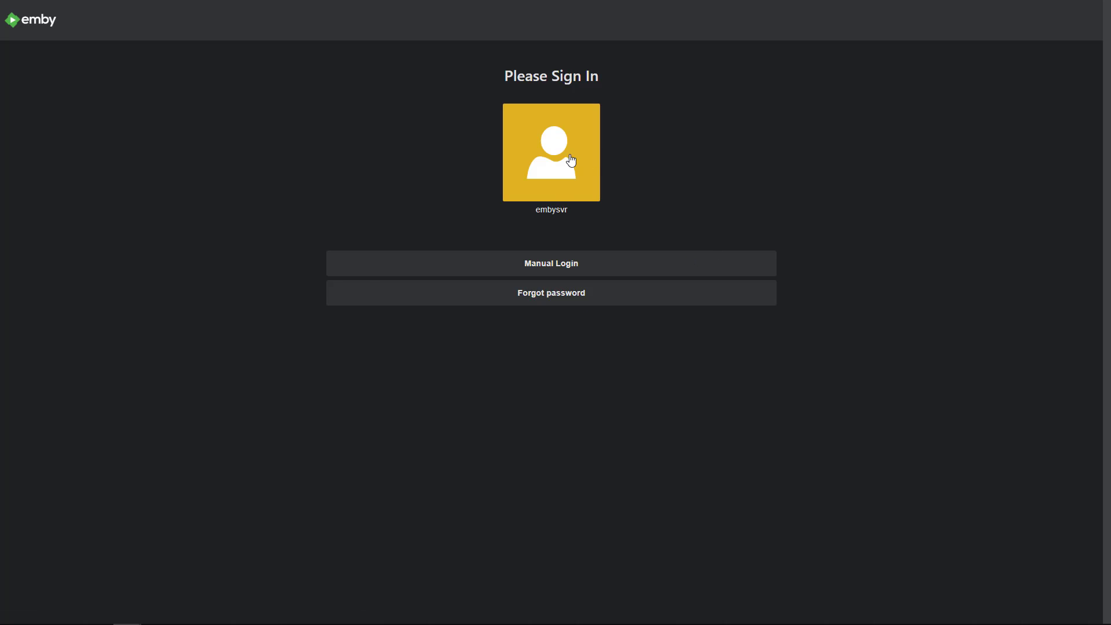
left_click(568, 268)
left_click(566, 239)
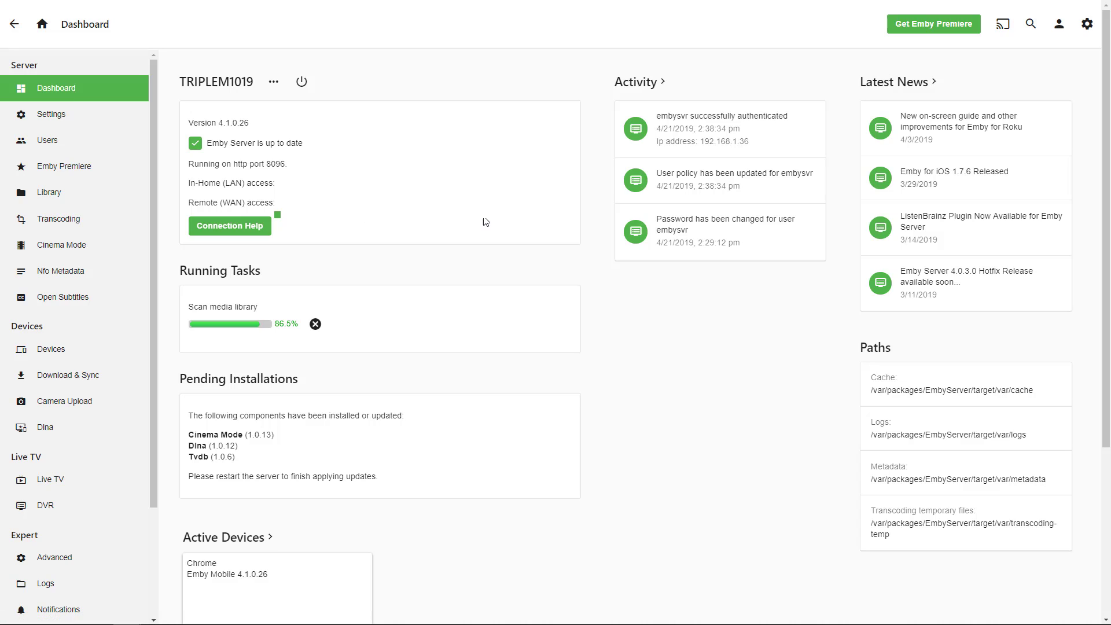
- Save the Emby Premiere key, acknowledge the monthly plan confirmation, and return to the Dashboard
left_click(72, 172)
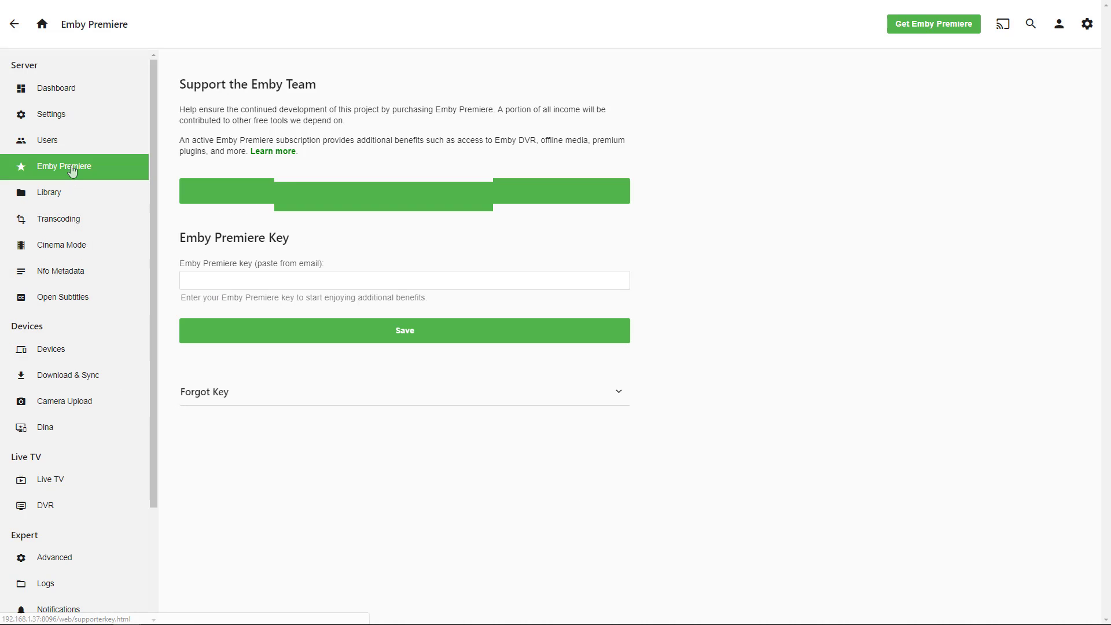
left_click(331, 283)
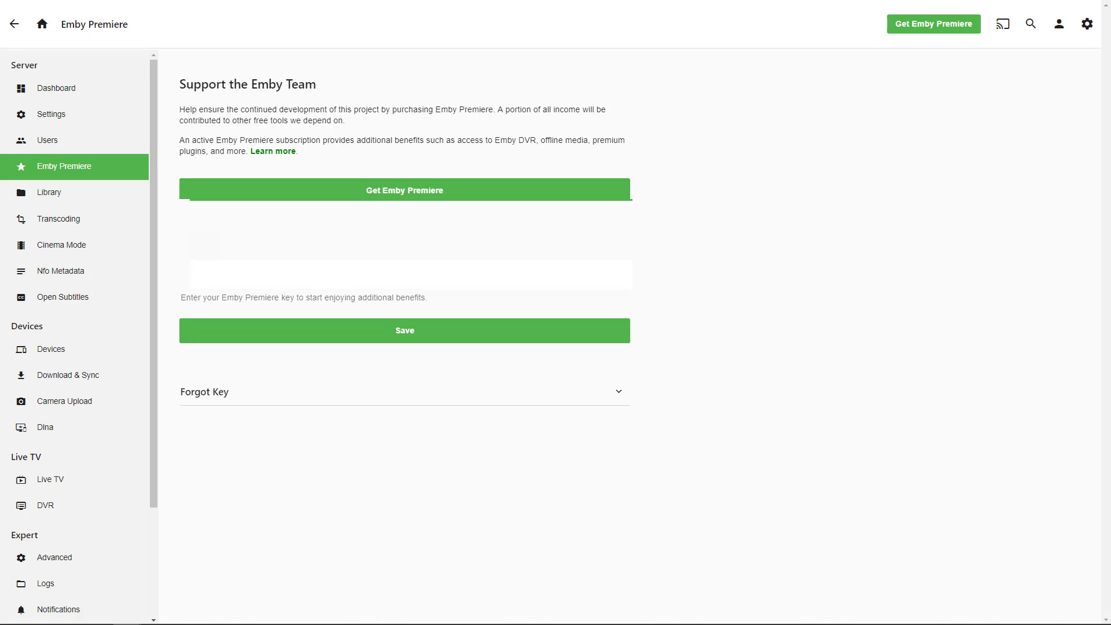
left_click(363, 341)
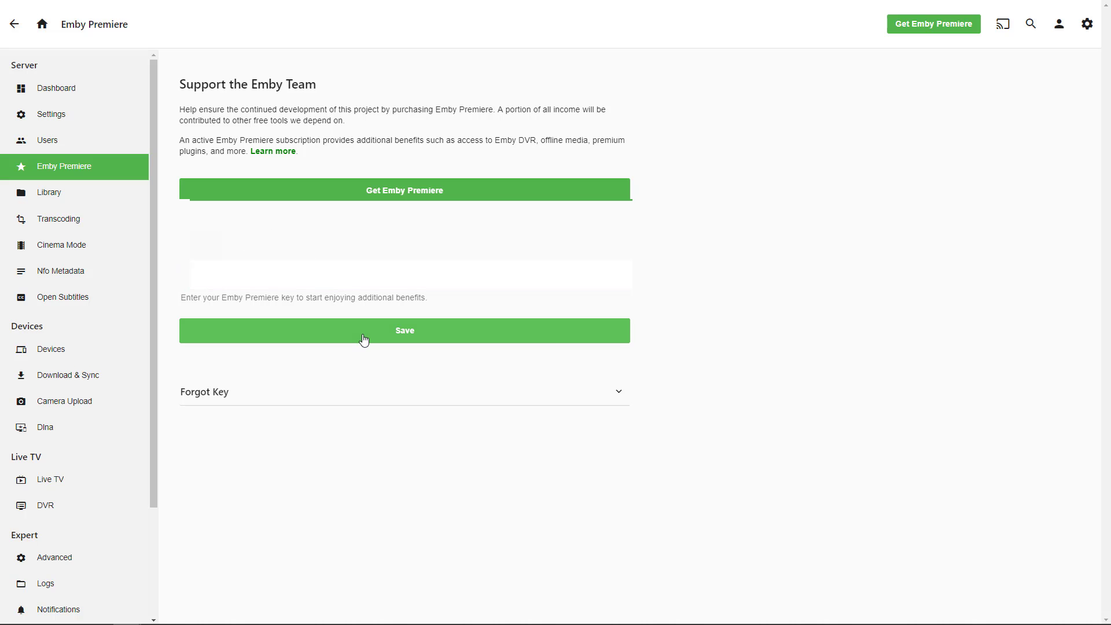
left_click(549, 357)
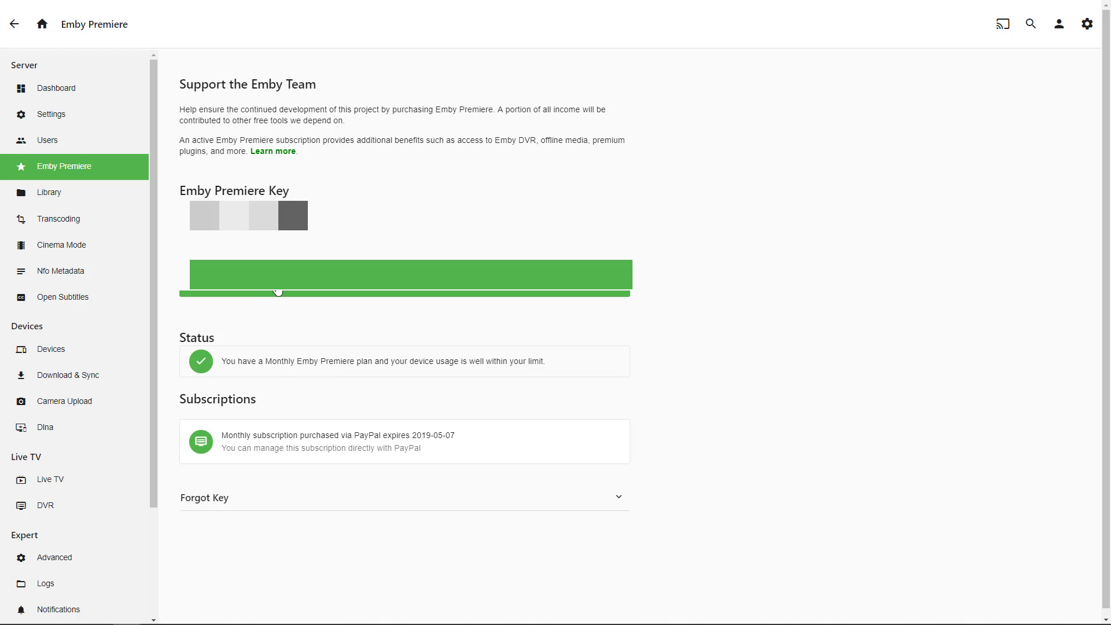
scroll(92, 320, "down", 1)
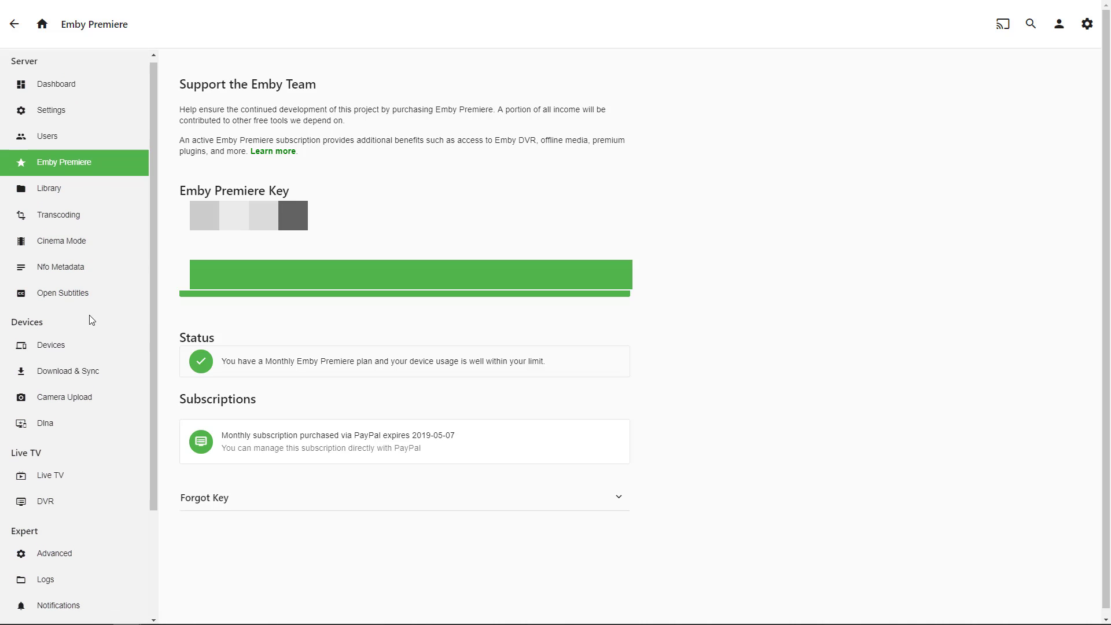
scroll(92, 320, "up", 1)
left_click(84, 95)
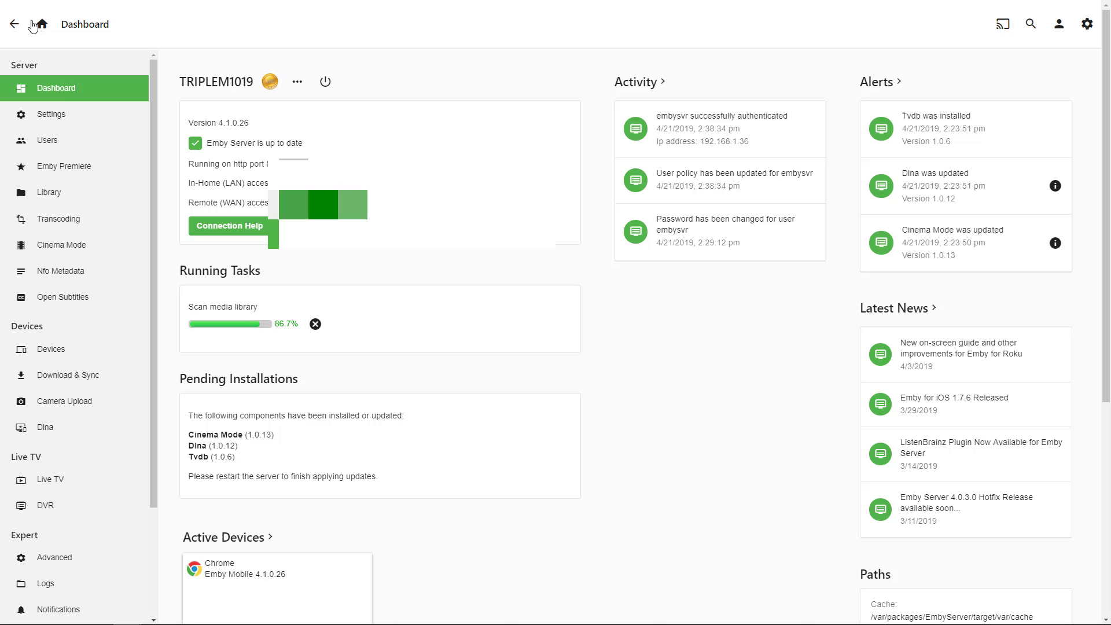
- Go to the Emby home page and scroll through its content
left_click(42, 26)
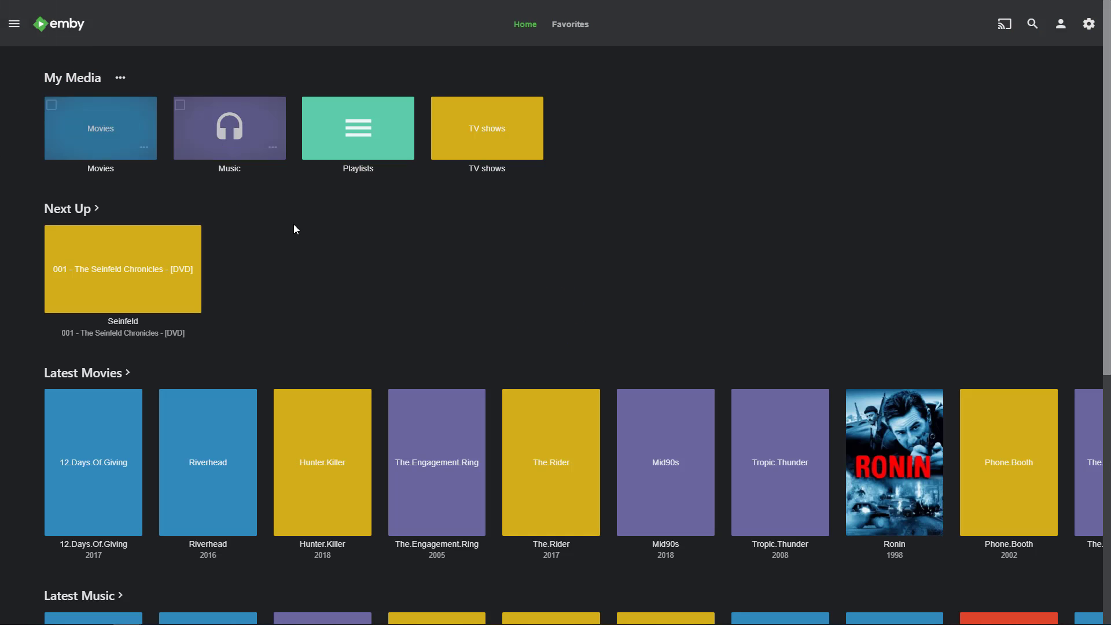
scroll(528, 324, "down", 2)
scroll(527, 322, "up", 2)
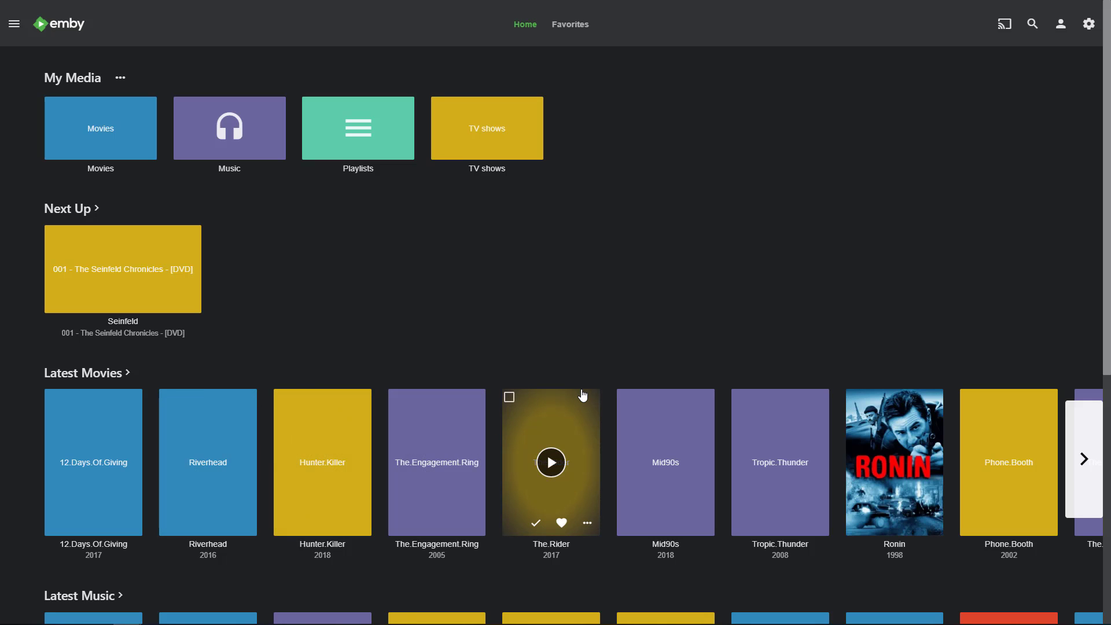
scroll(578, 396, "down", 4)
scroll(577, 394, "down", 3)
scroll(576, 396, "up", 7)
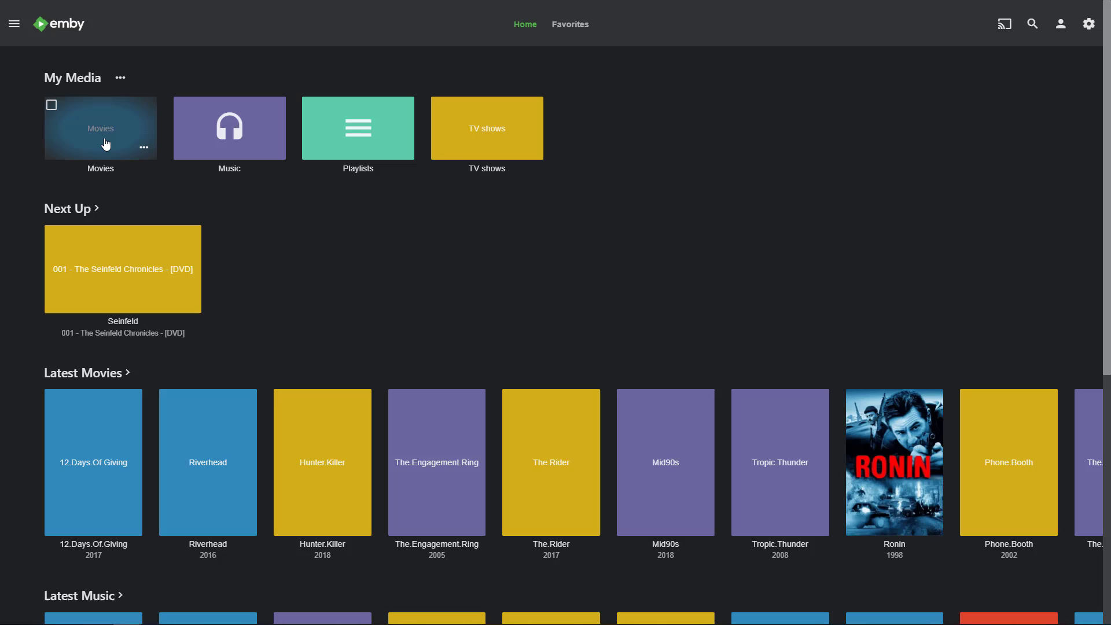
- Open the Movies library and browse its grid to find The Bourne Legacy
left_click(100, 118)
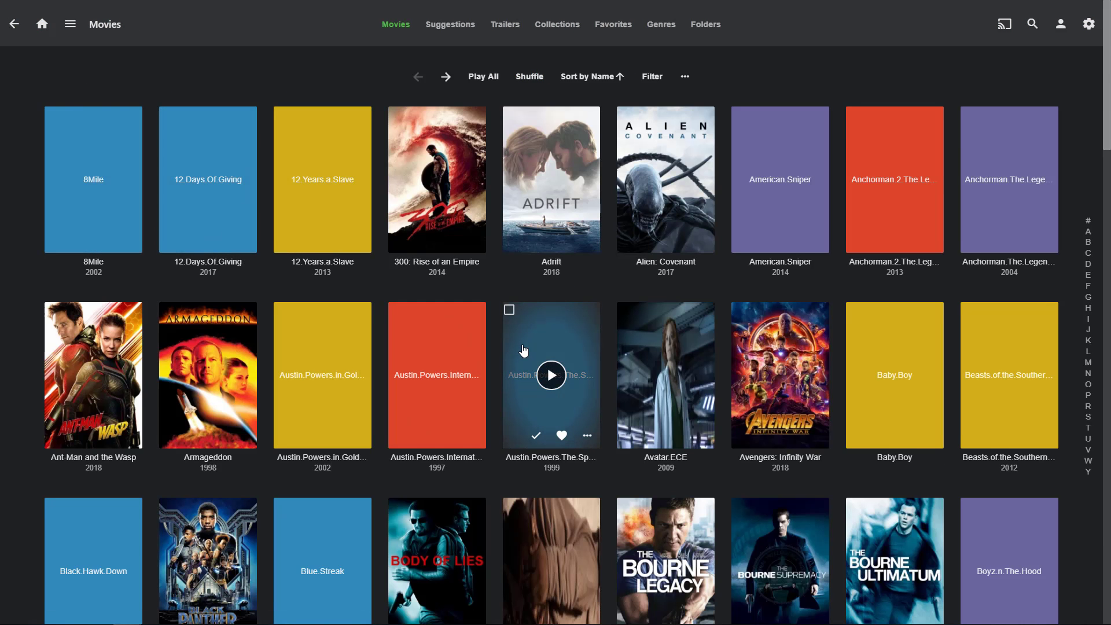
scroll(523, 351, "down", 15)
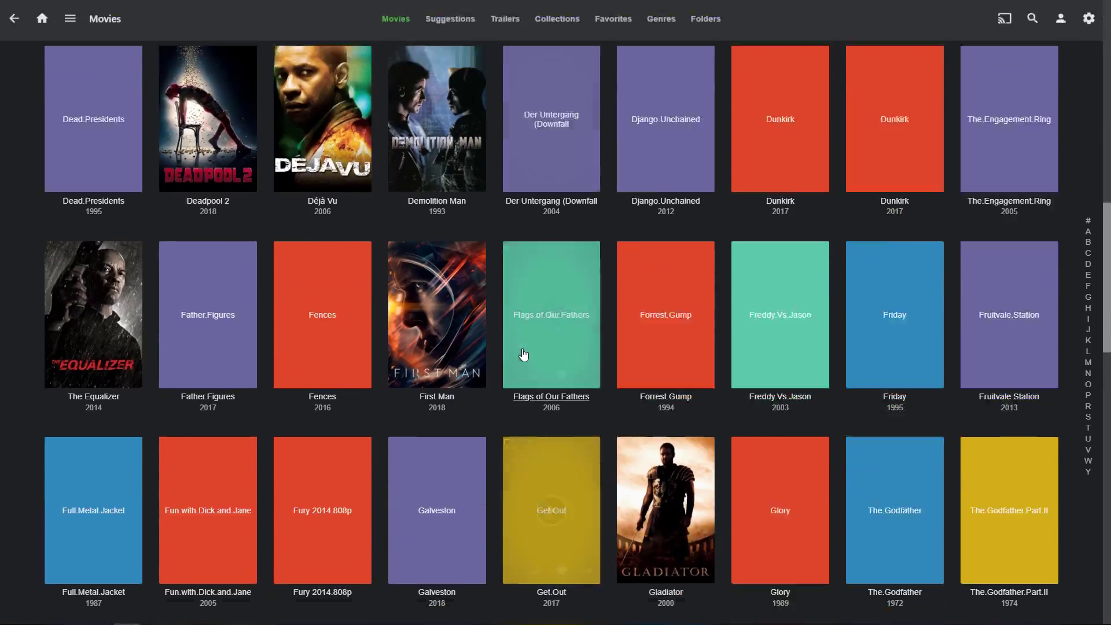
scroll(523, 354, "down", 12)
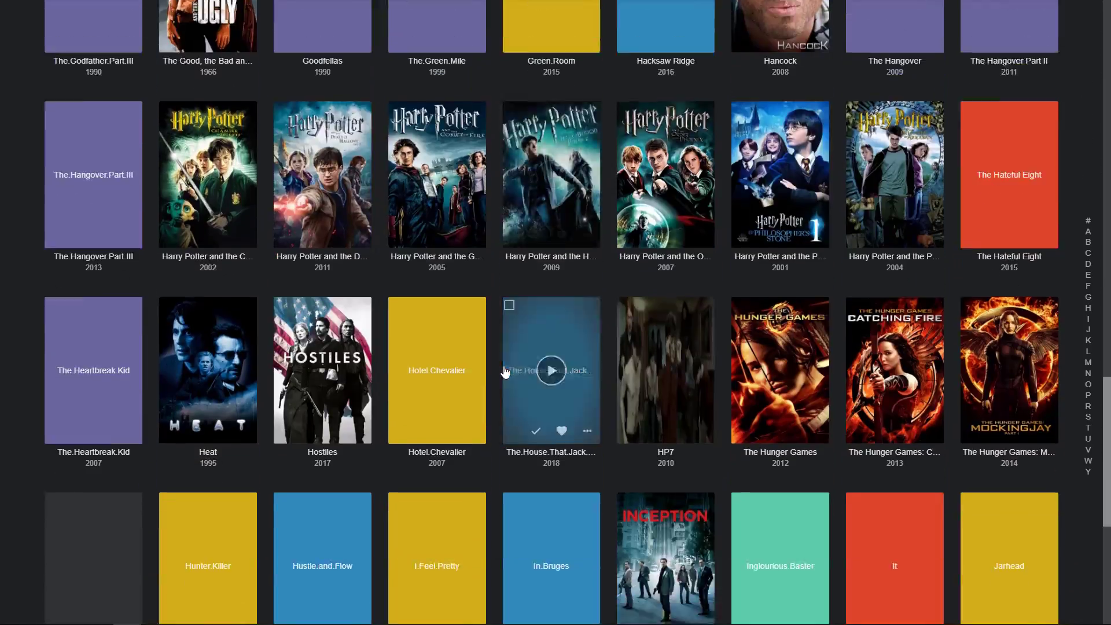
scroll(505, 372, "down", 6)
scroll(501, 363, "up", 11)
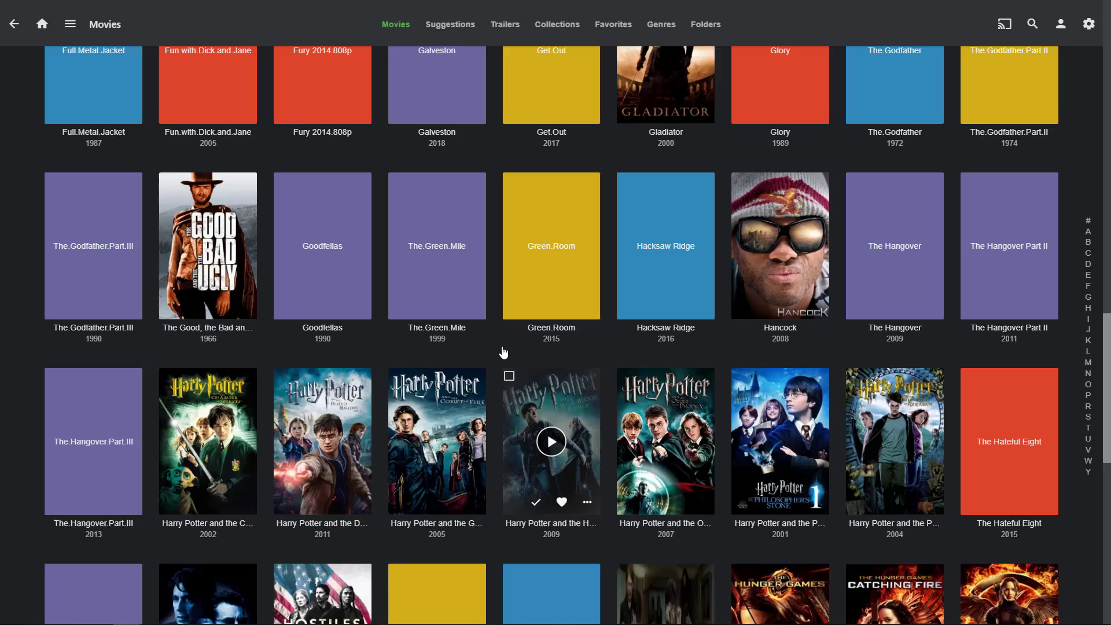
scroll(503, 353, "up", 17)
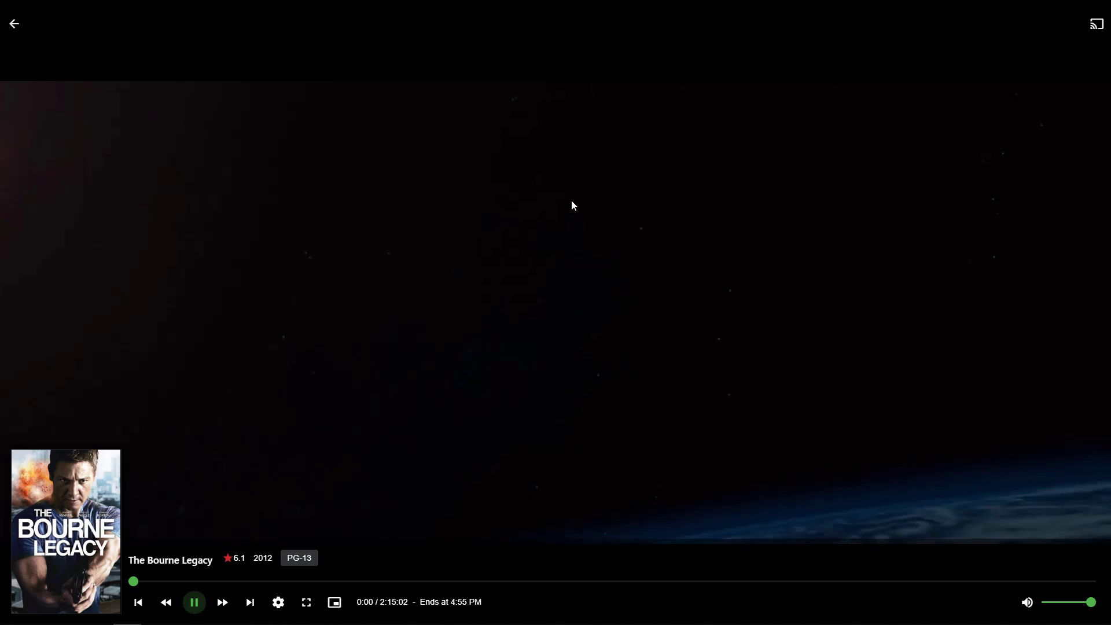
- Pause The Bourne Legacy, exit the player and scroll through the Movies grid
left_click(195, 603)
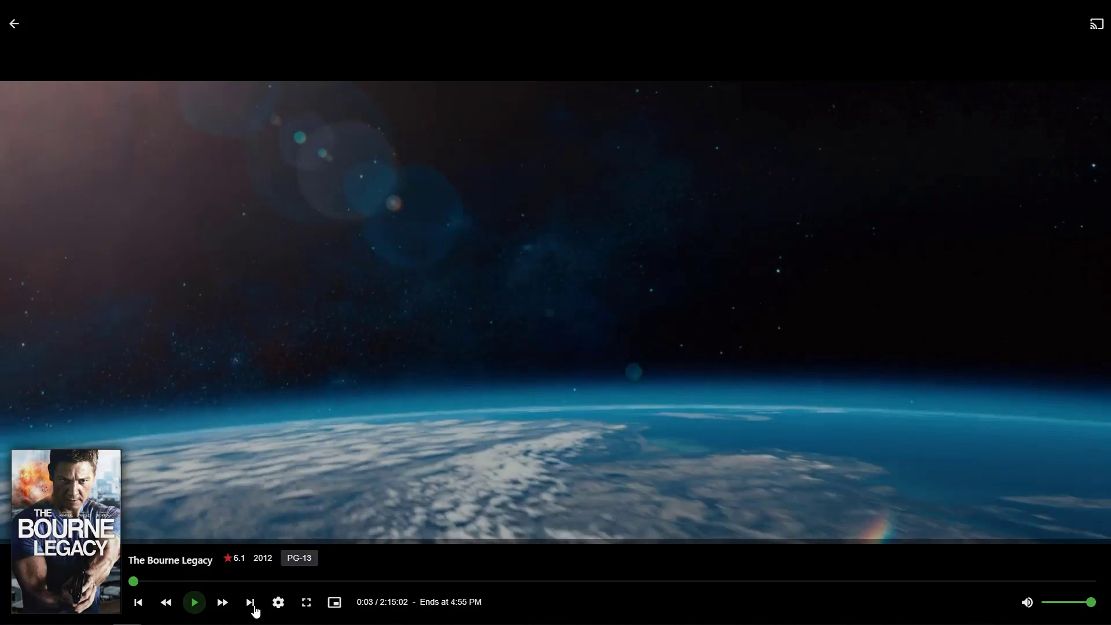
left_click(253, 605)
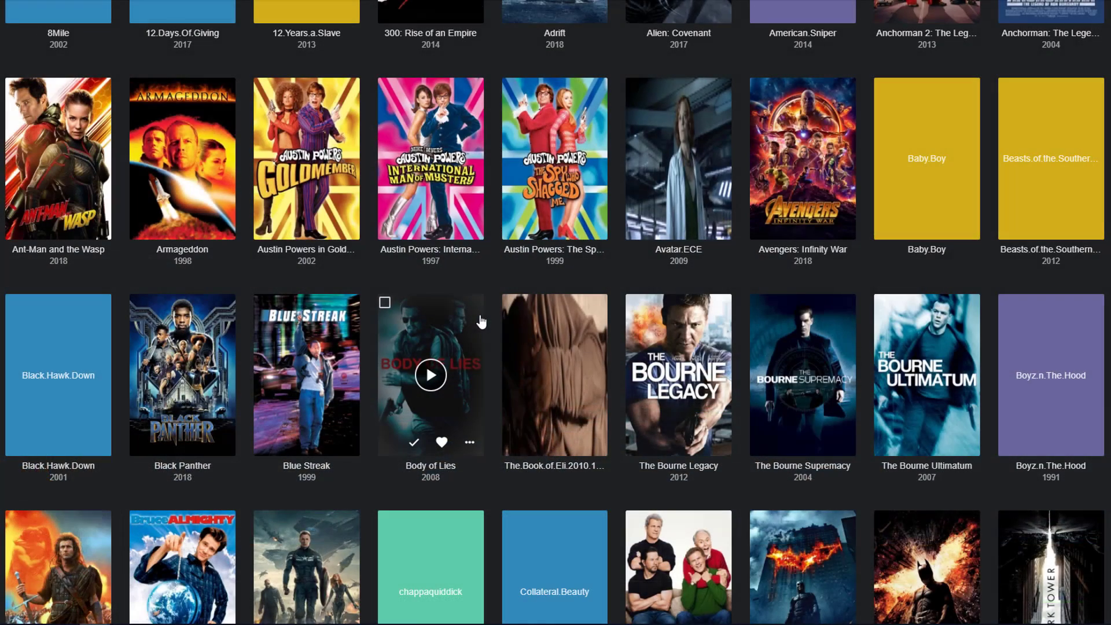
scroll(485, 341, "down", 3)
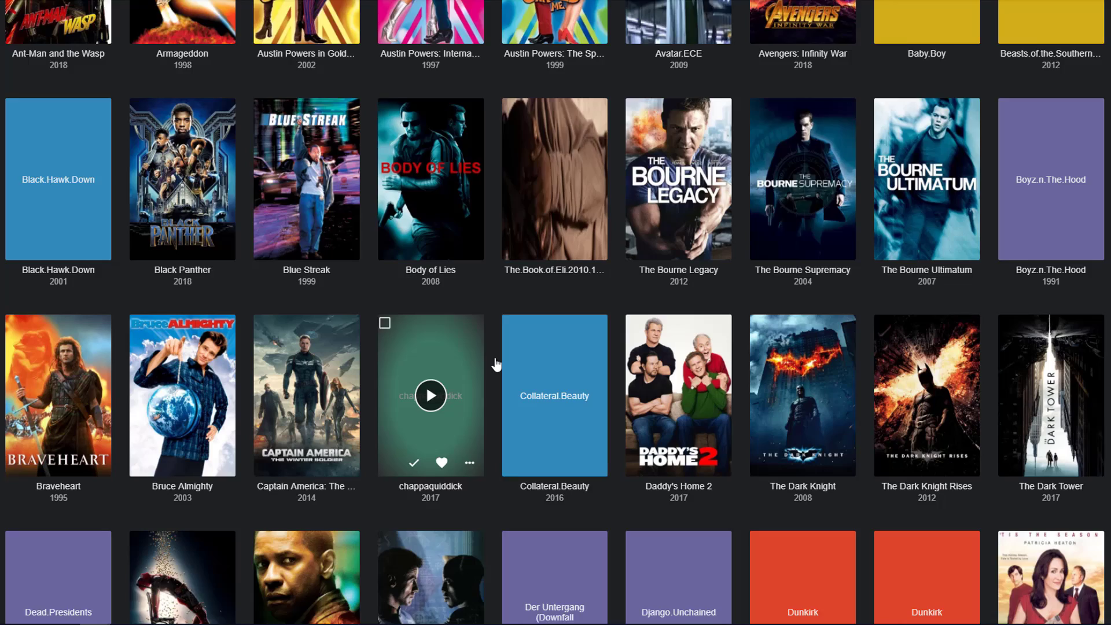
scroll(497, 363, "down", 4)
scroll(496, 364, "up", 2)
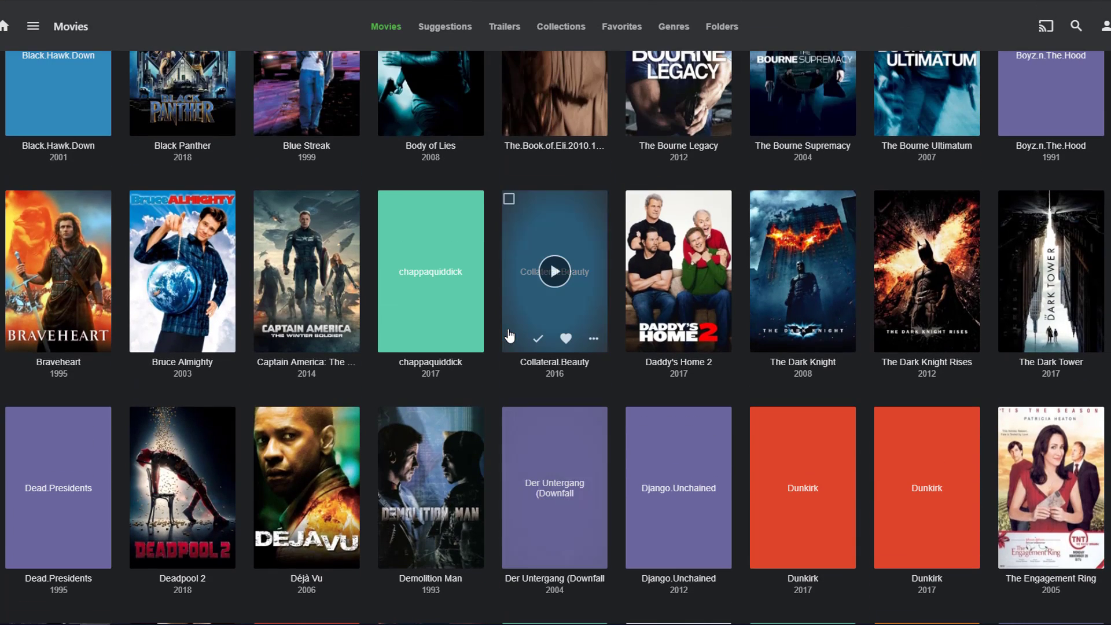